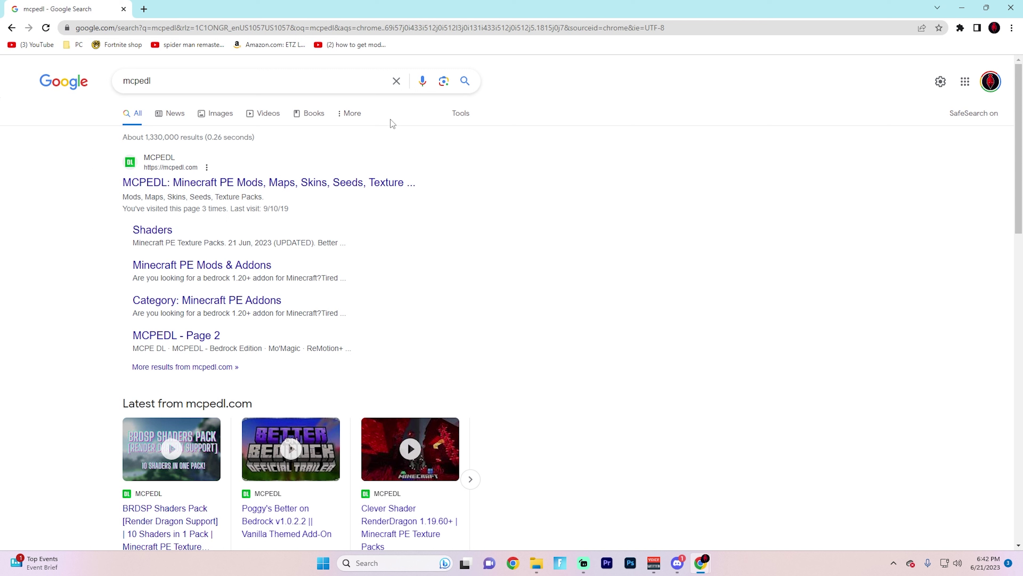
# Open the MCPEDL homepage from the search results and dismiss the banner ad.
pyautogui.moveTo(445, 199)
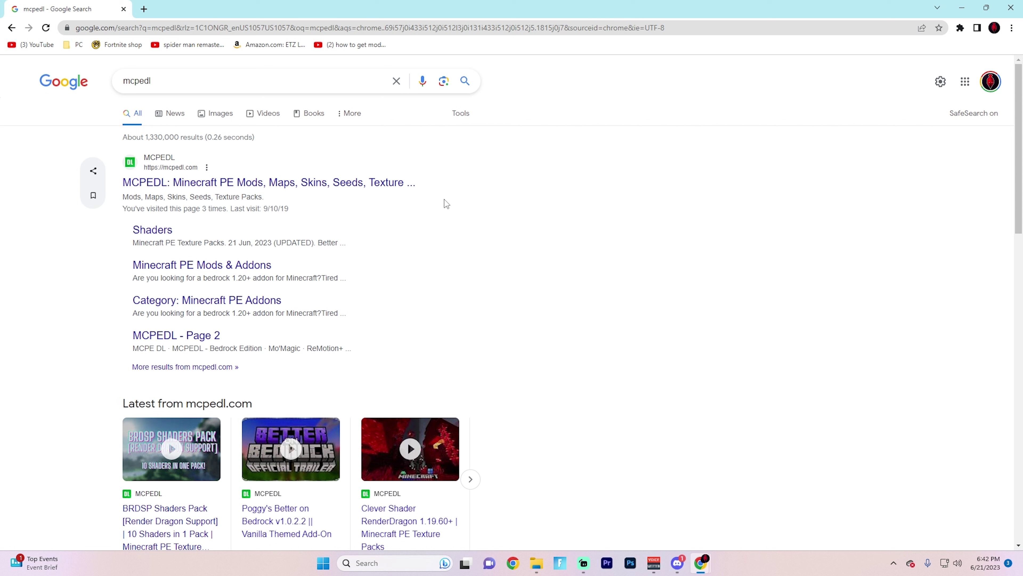
pyautogui.click(332, 184)
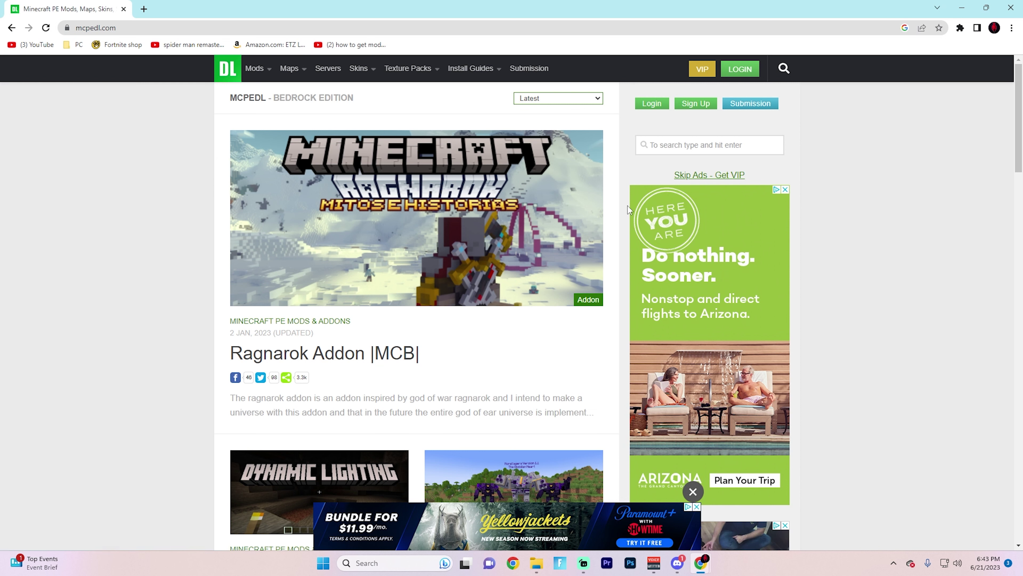
pyautogui.click(693, 491)
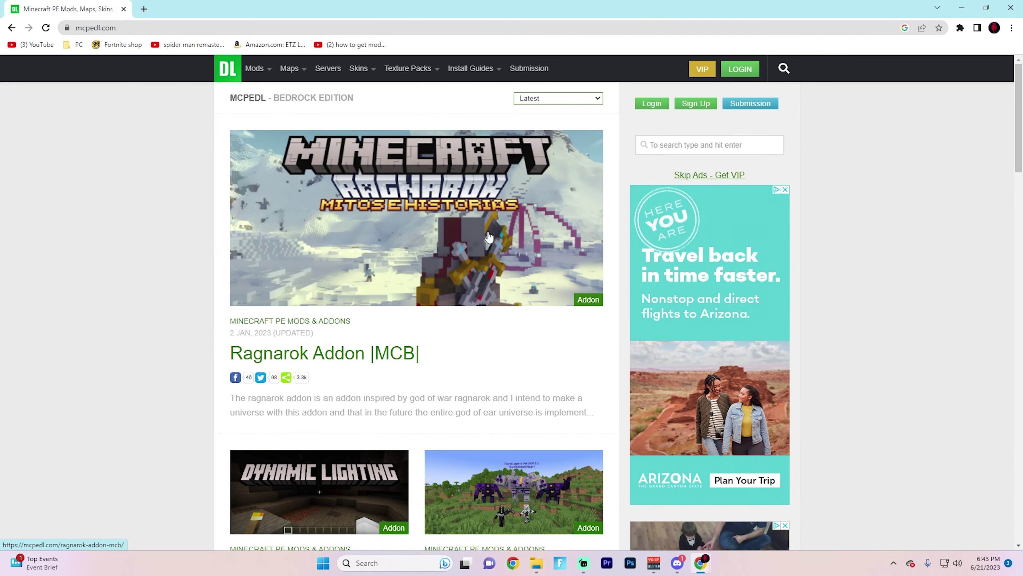
# Open the Add-ons category of the site's mods.
pyautogui.scroll(-5, 471, 219)
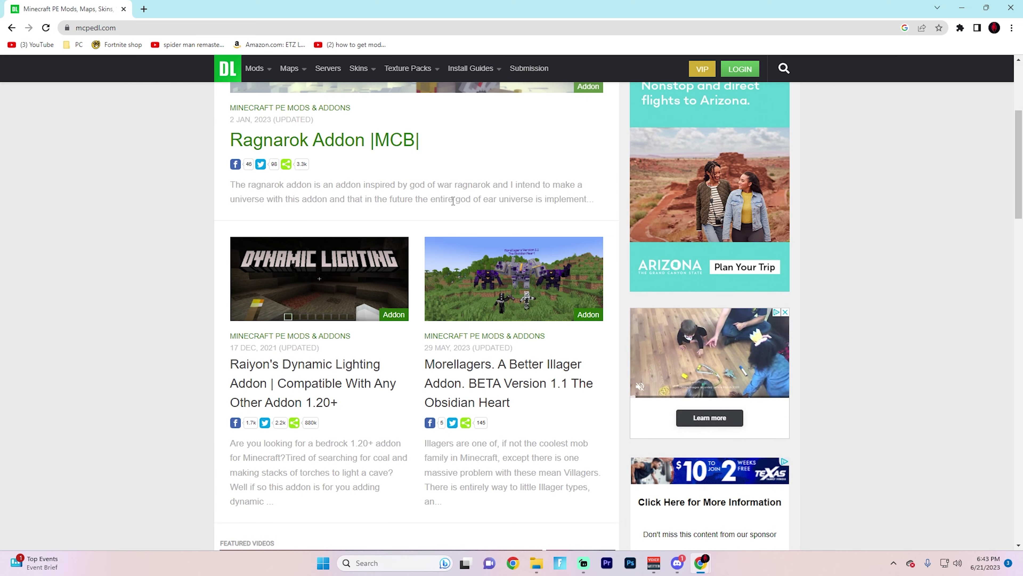
pyautogui.scroll(5, 454, 201)
pyautogui.moveTo(394, 86)
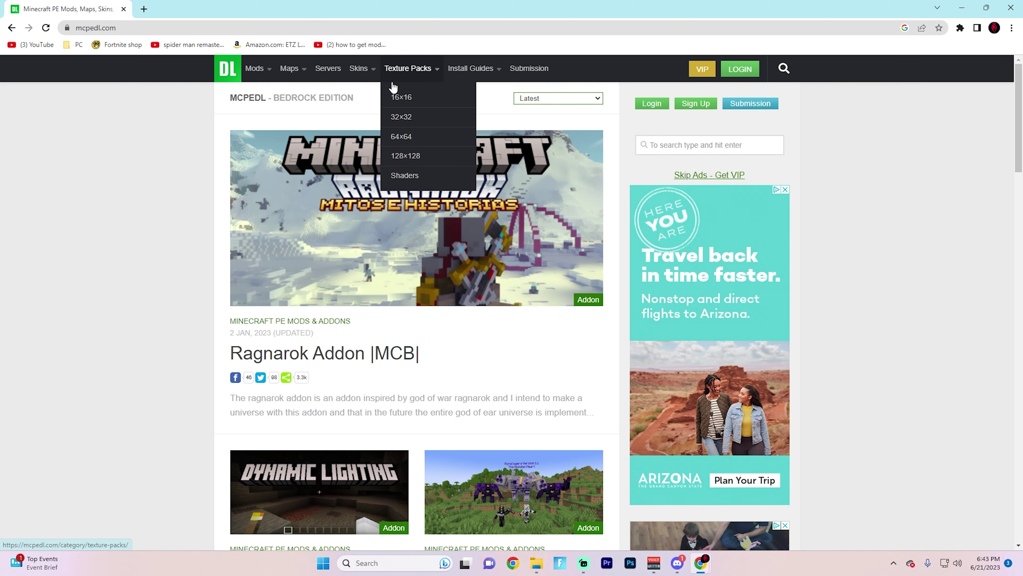
pyautogui.moveTo(362, 79)
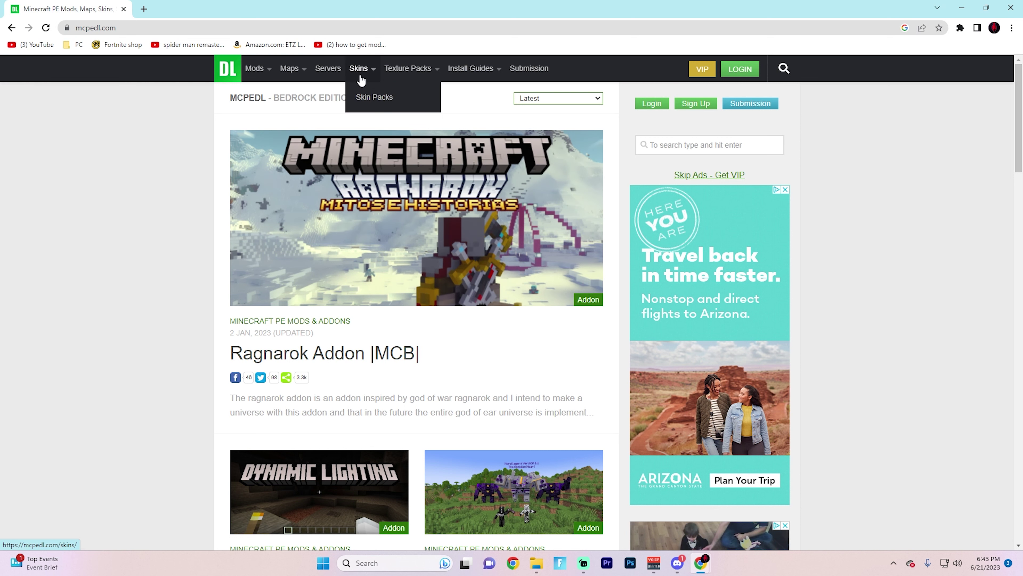
pyautogui.moveTo(298, 72)
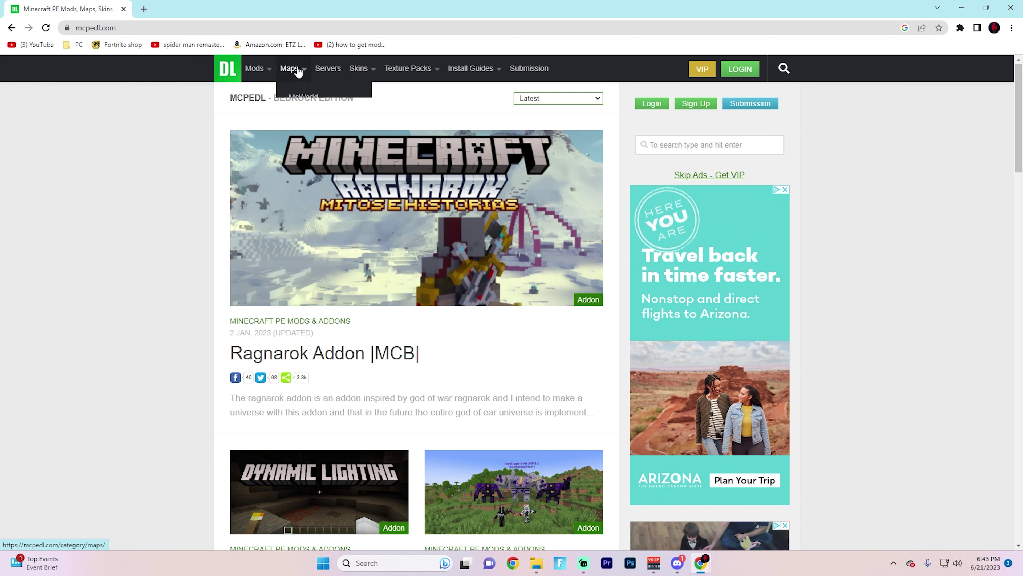
pyautogui.moveTo(261, 91)
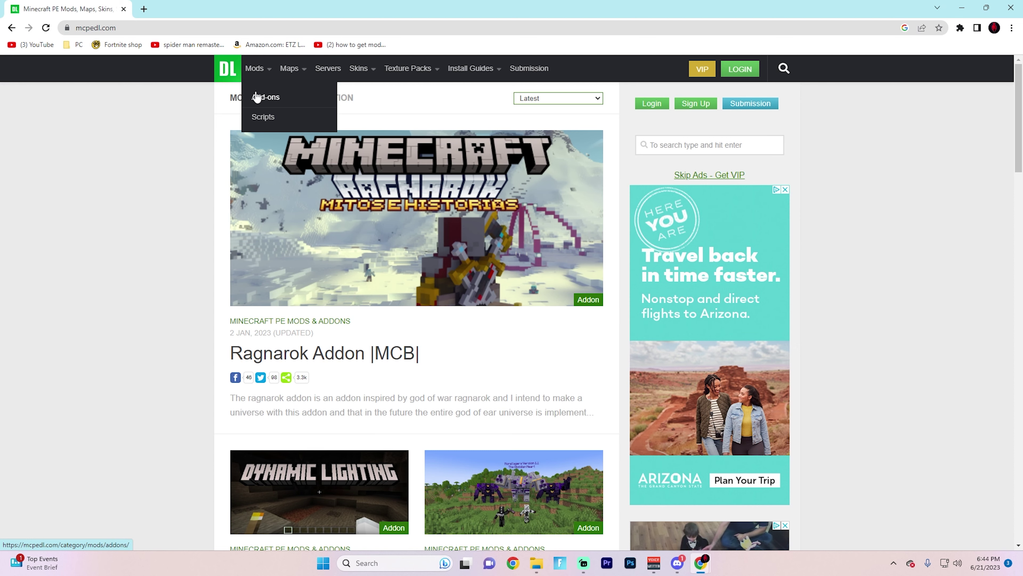
pyautogui.click(258, 98)
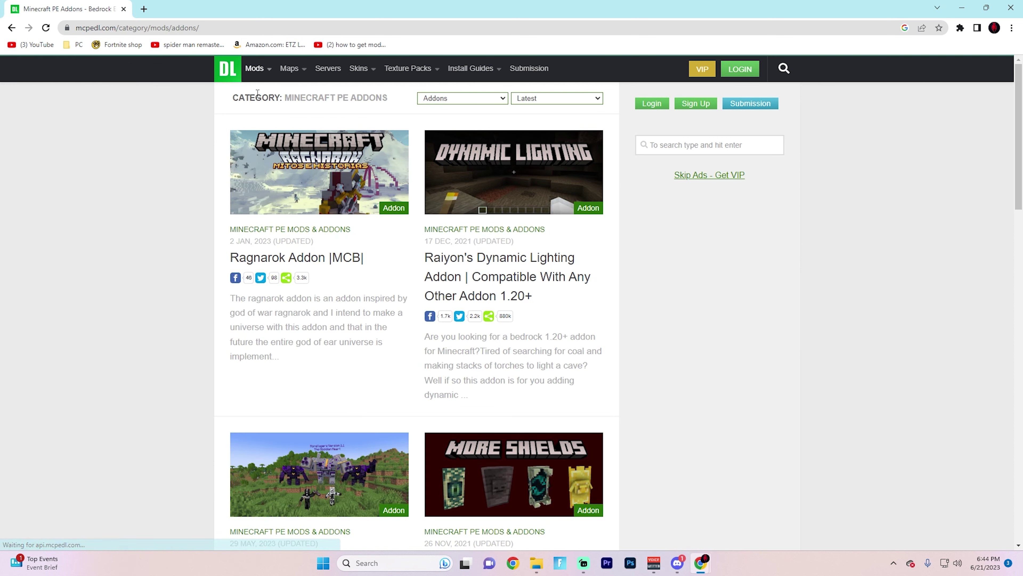
# Browse the first page of Minecraft PE add-ons and go on to the second page.
pyautogui.scroll(-8, 289, 141)
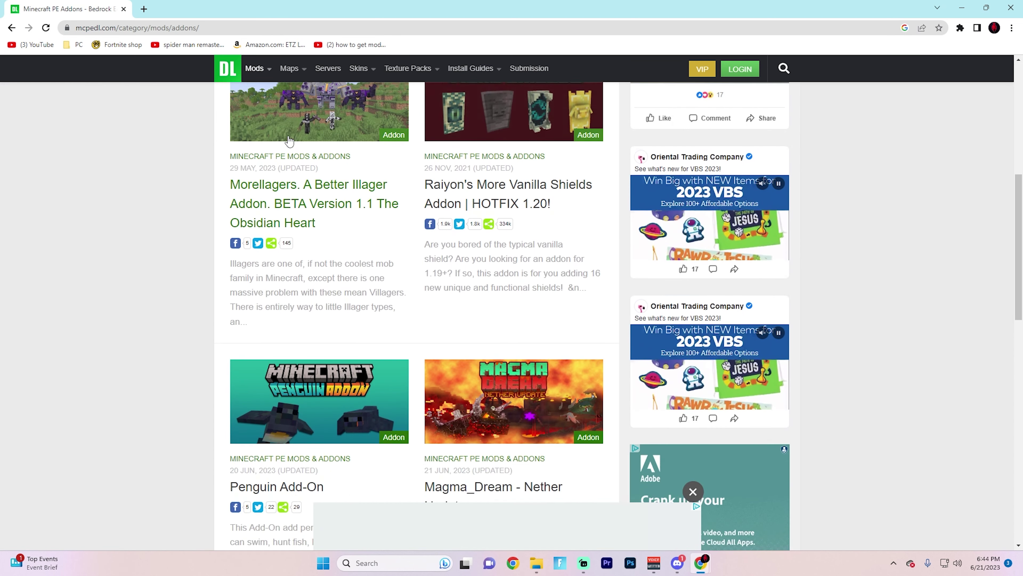
pyautogui.scroll(-3, 290, 140)
pyautogui.scroll(-1, 454, 231)
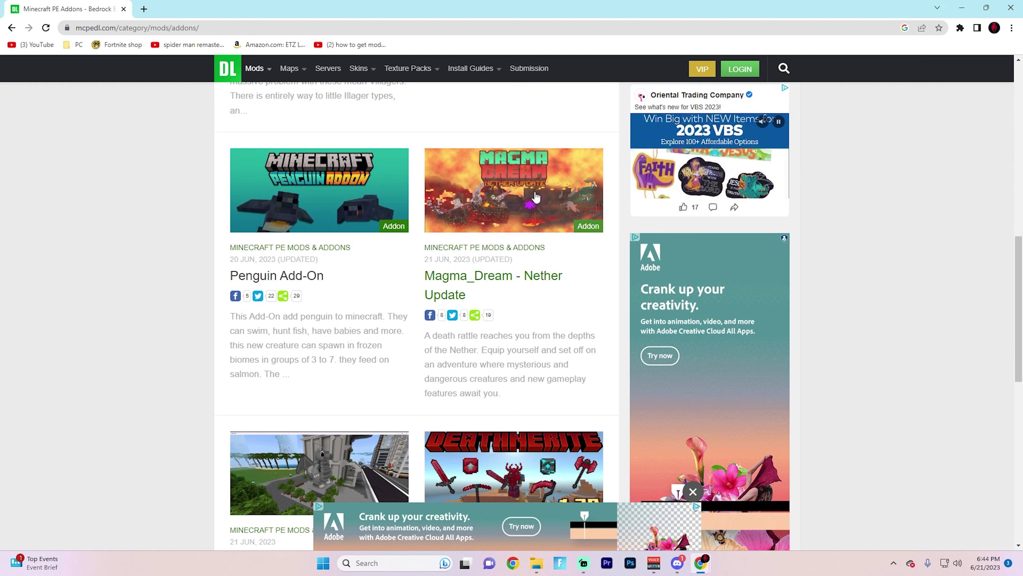
pyautogui.scroll(-6, 536, 196)
pyautogui.scroll(-5, 524, 248)
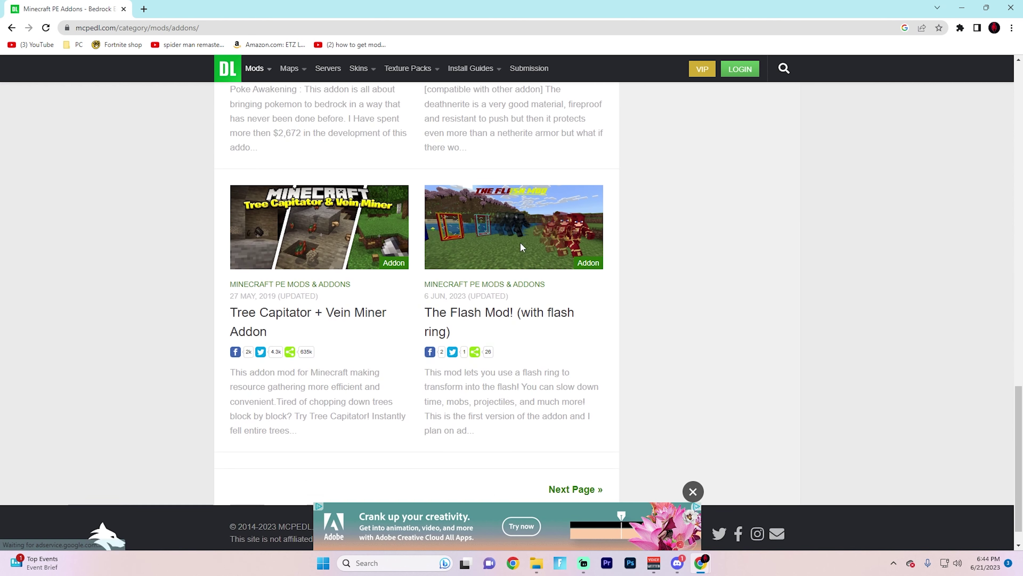
pyautogui.scroll(-1, 522, 248)
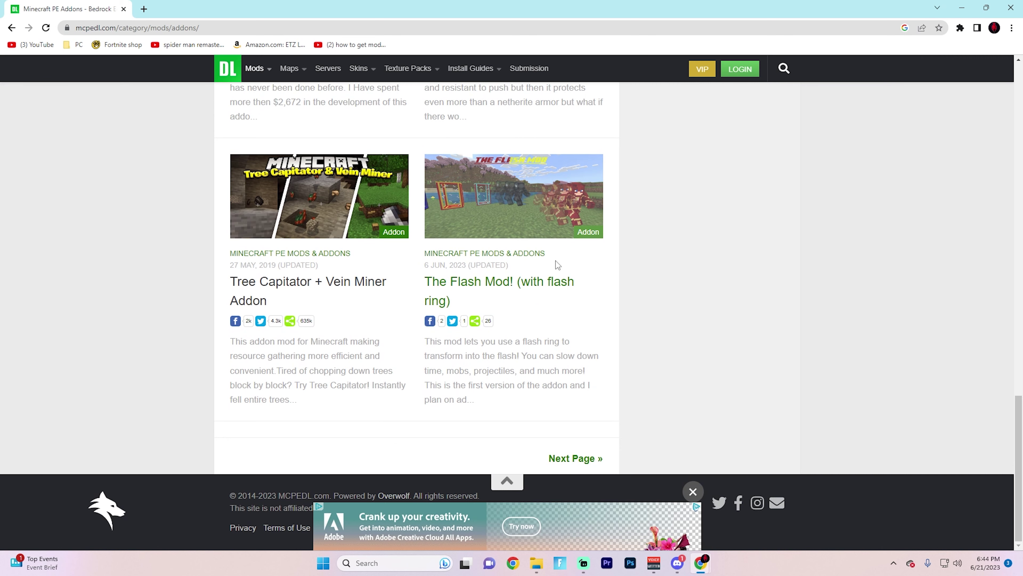
pyautogui.click(592, 459)
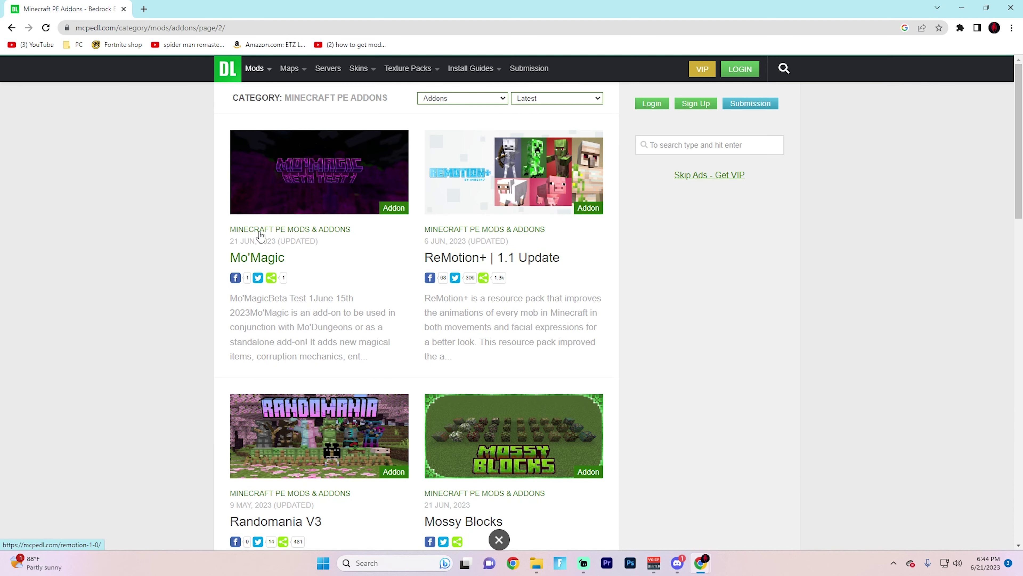
# Open the Magical Warfare Frost Magic add-on from the second page of the list.
pyautogui.scroll(-5, 494, 173)
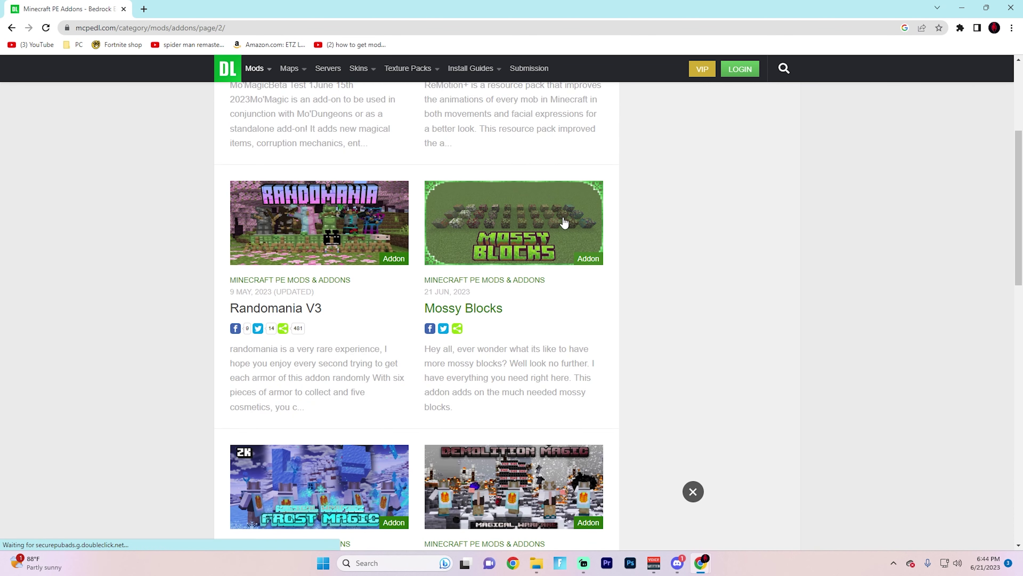
pyautogui.scroll(-5, 564, 223)
pyautogui.click(319, 275)
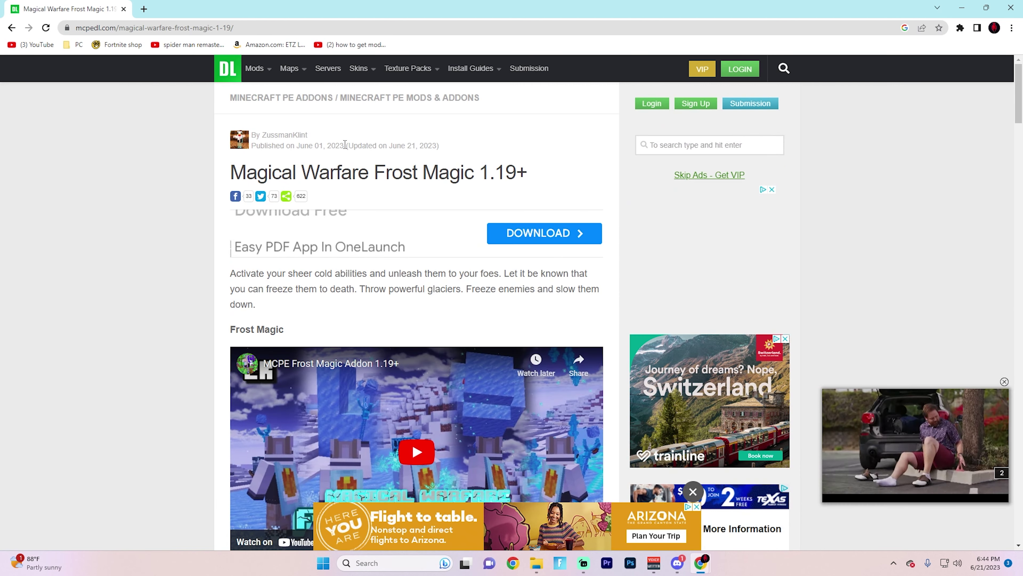
# Look through the Frost Magic add-on page, including its skill descriptions, screenshots and download section.
pyautogui.scroll(-5, 463, 231)
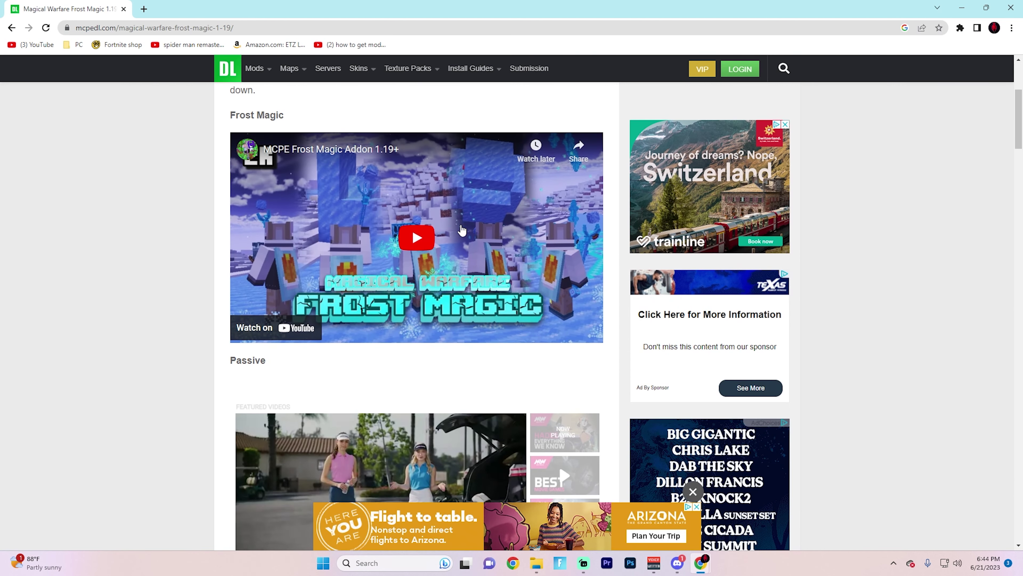
pyautogui.scroll(-20, 462, 231)
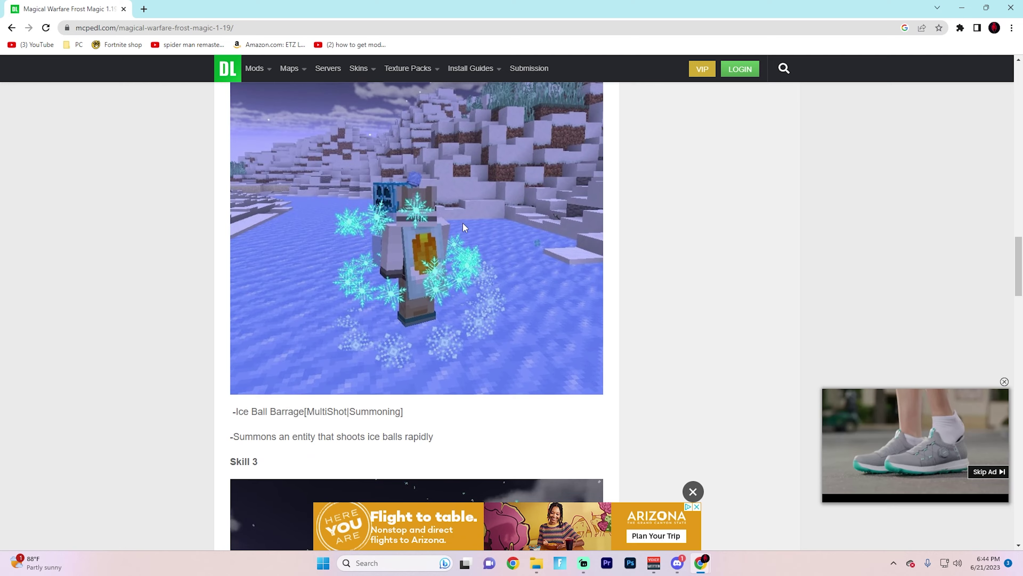
pyautogui.scroll(-20, 484, 227)
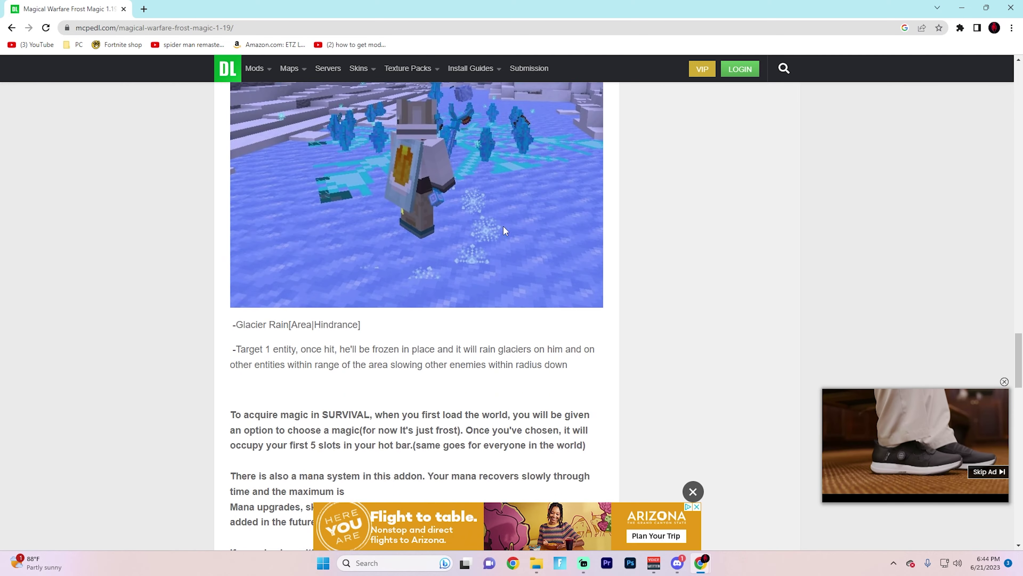
pyautogui.scroll(-20, 503, 225)
pyautogui.scroll(4, 503, 231)
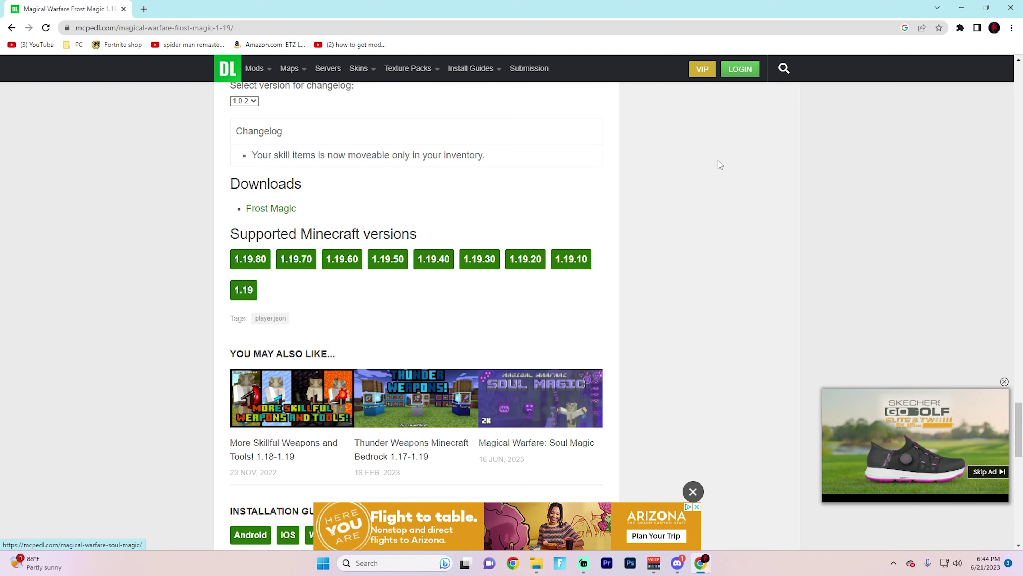
pyautogui.scroll(15, 513, 248)
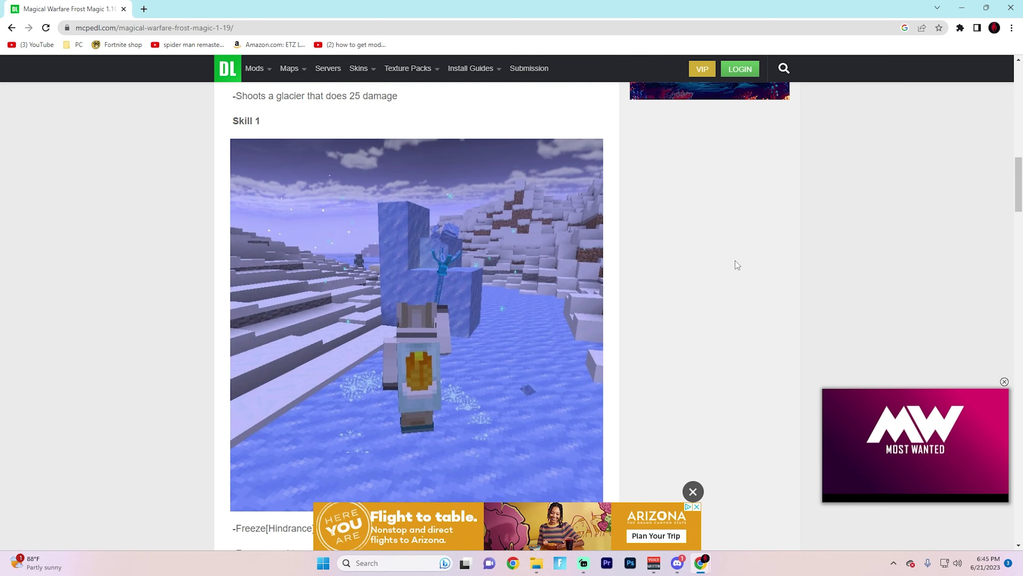
pyautogui.scroll(10, 332, 315)
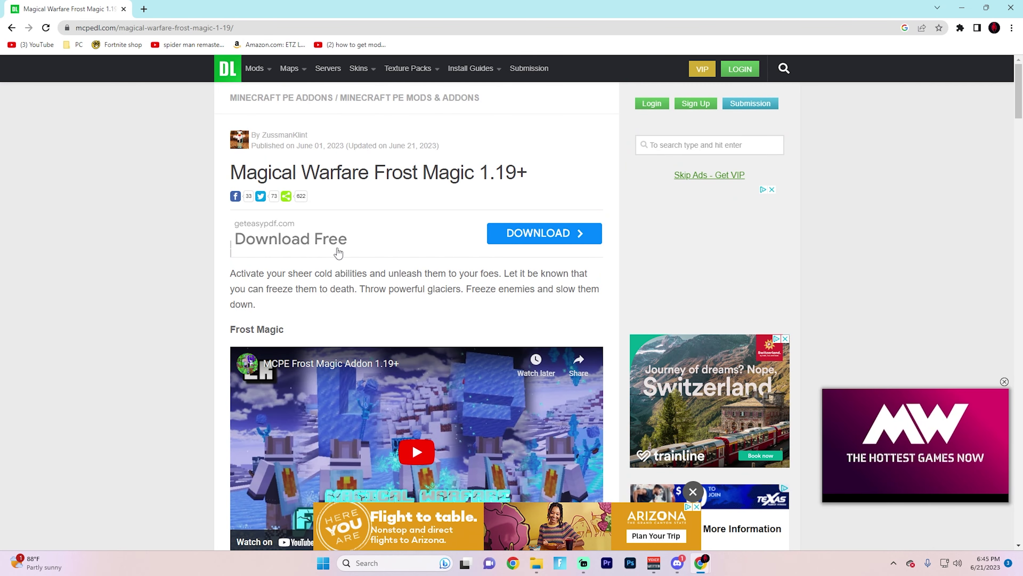
pyautogui.scroll(-10, 428, 231)
pyautogui.scroll(-15, 428, 231)
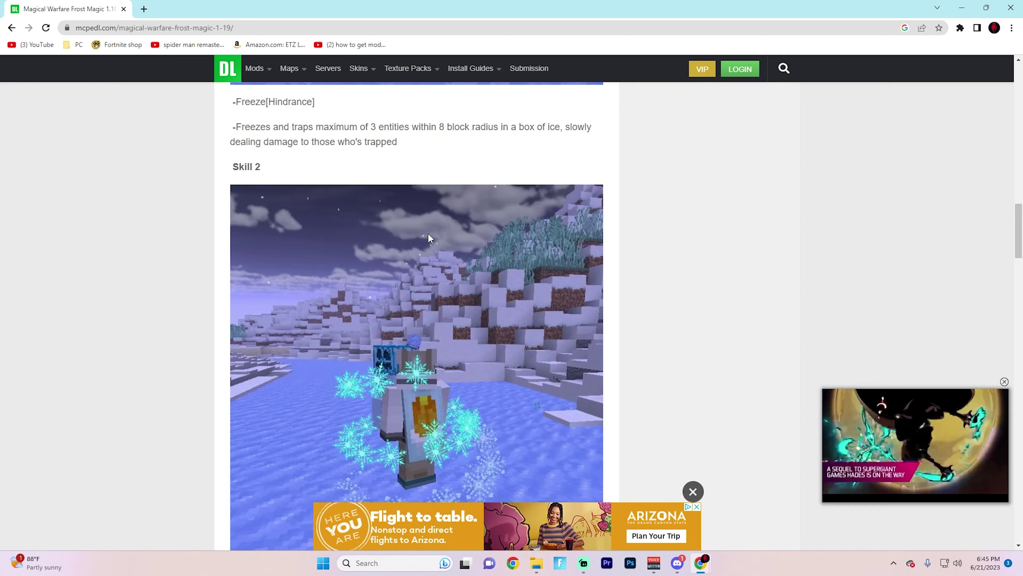
# Dismiss the banner ad and examine the supported Minecraft versions, briefly highlighting that heading.
pyautogui.click(693, 491)
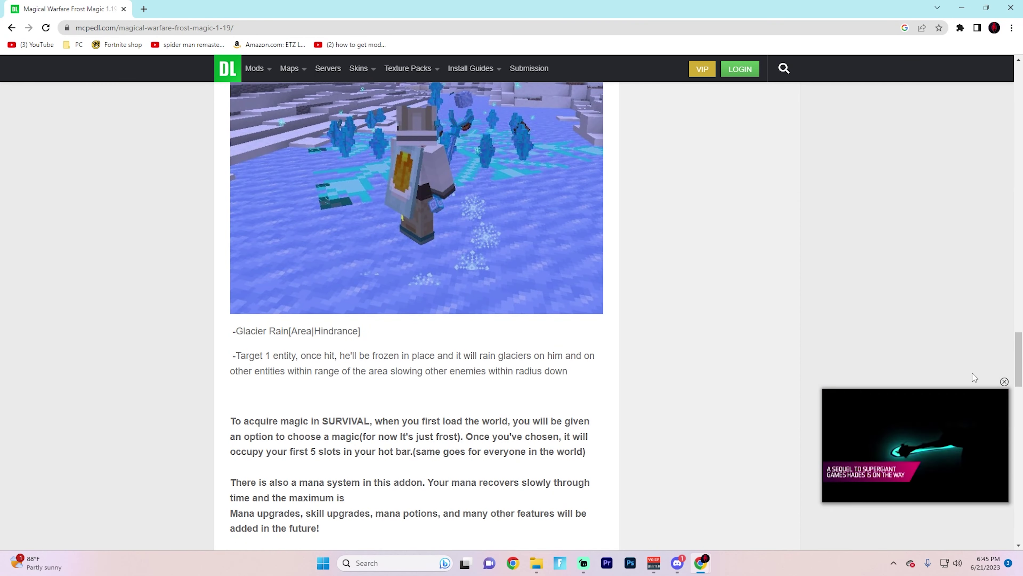
pyautogui.scroll(-10, 972, 373)
pyautogui.moveTo(256, 286); pyautogui.dragTo(401, 287)
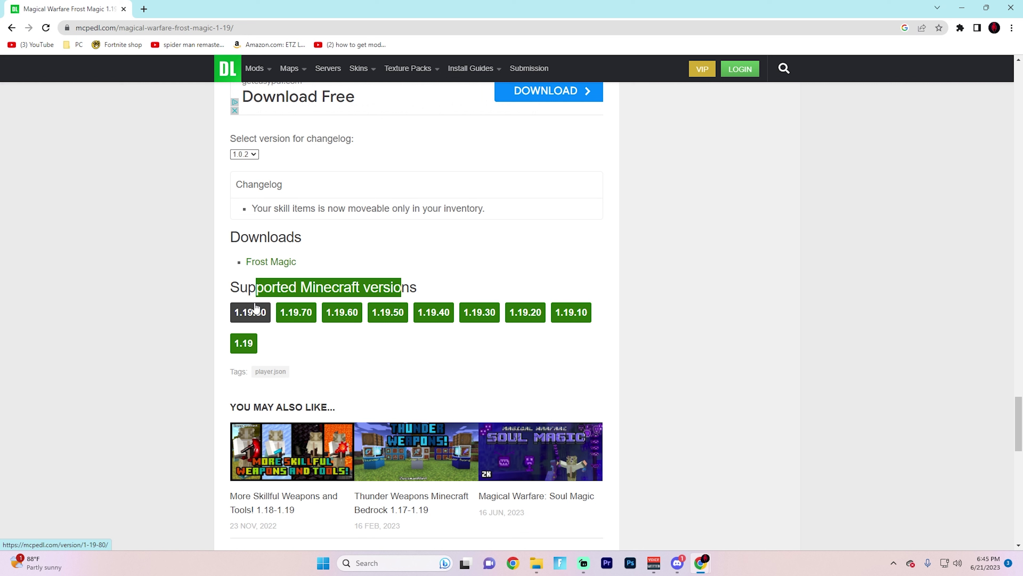
pyautogui.click(362, 258)
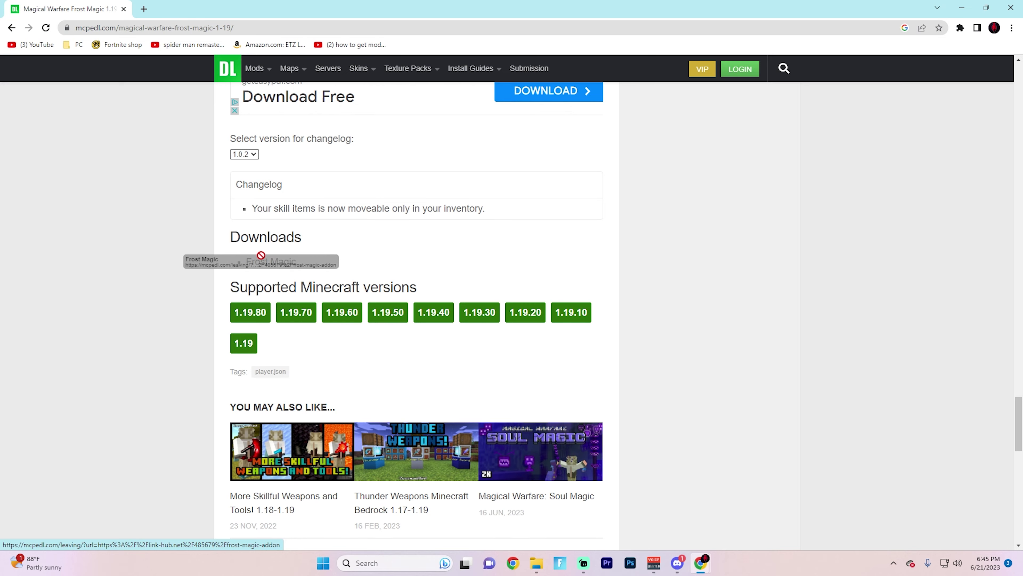
# Review the add-on's description once more and open the Frost Magic download link.
pyautogui.scroll(4, 465, 355)
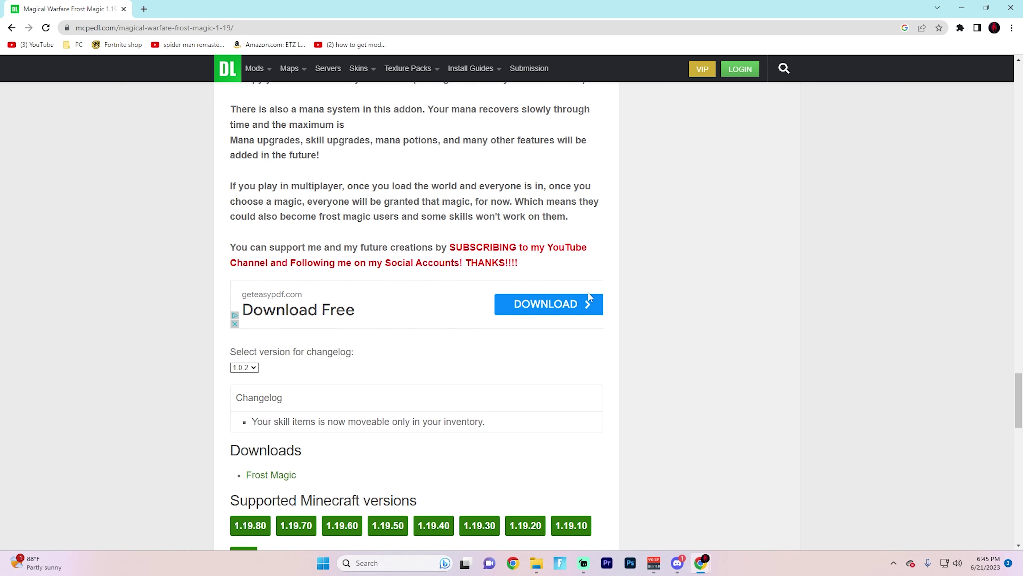
pyautogui.scroll(15, 511, 347)
pyautogui.scroll(7, 511, 345)
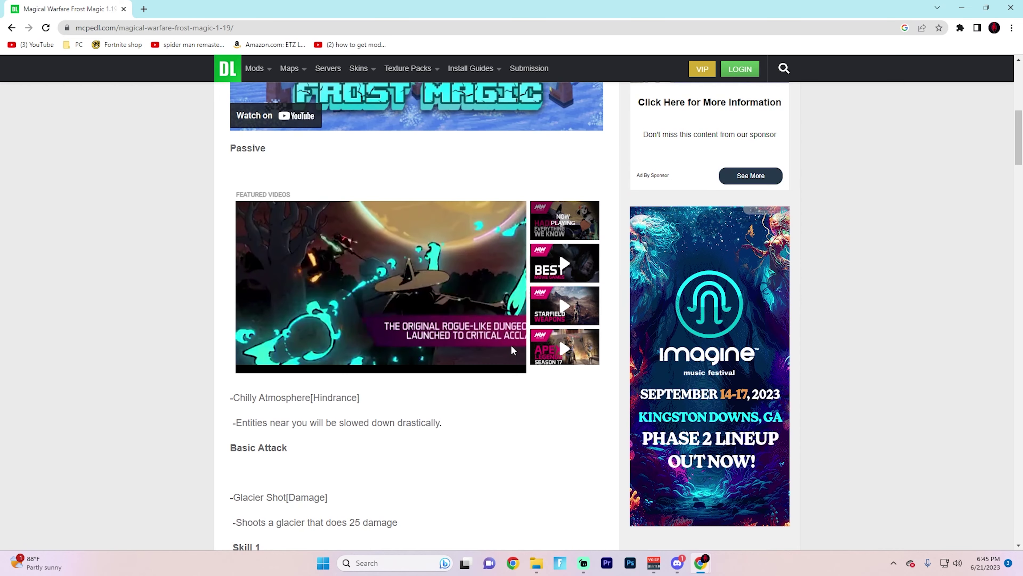
pyautogui.scroll(-8, 425, 136)
pyautogui.scroll(-20, 425, 136)
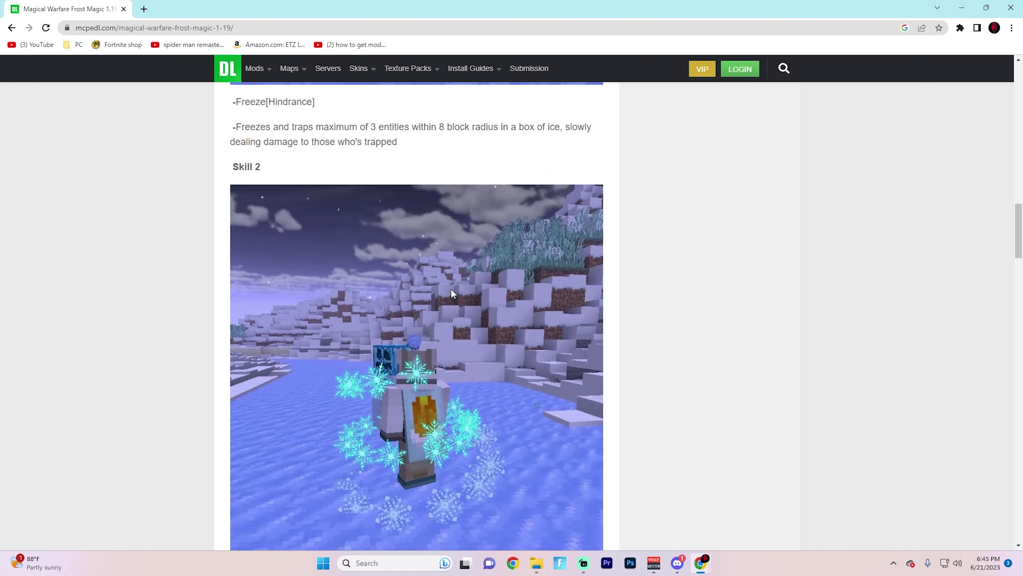
pyautogui.scroll(6, 534, 288)
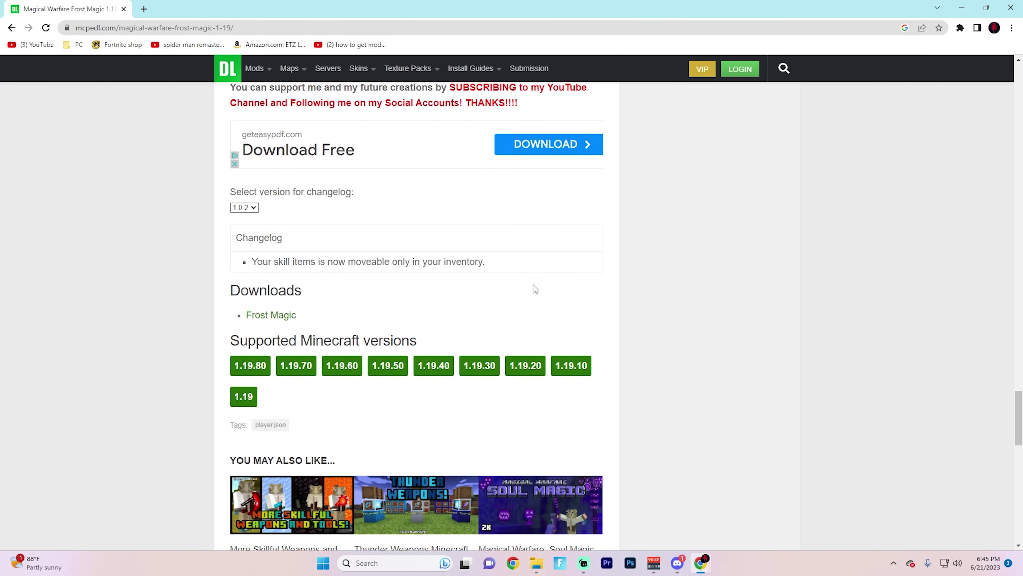
pyautogui.scroll(-4, 363, 258)
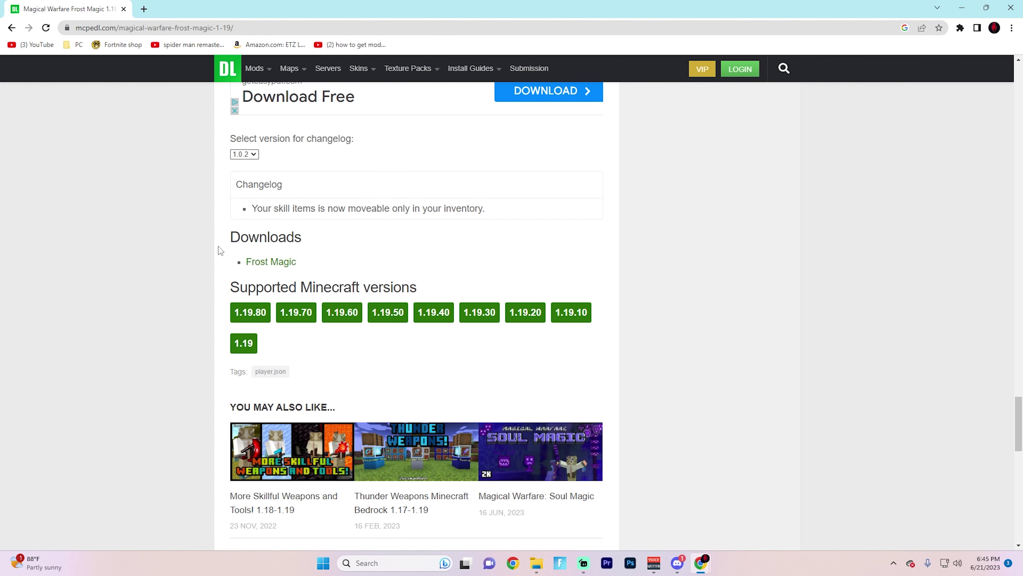
pyautogui.click(281, 262)
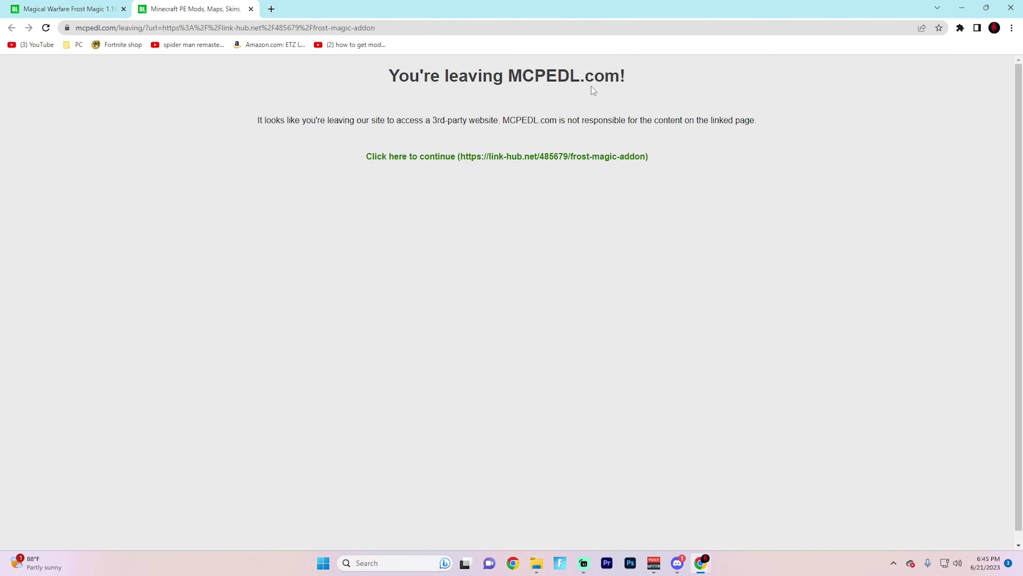
pyautogui.doubleClick(588, 77)
pyautogui.click(506, 73)
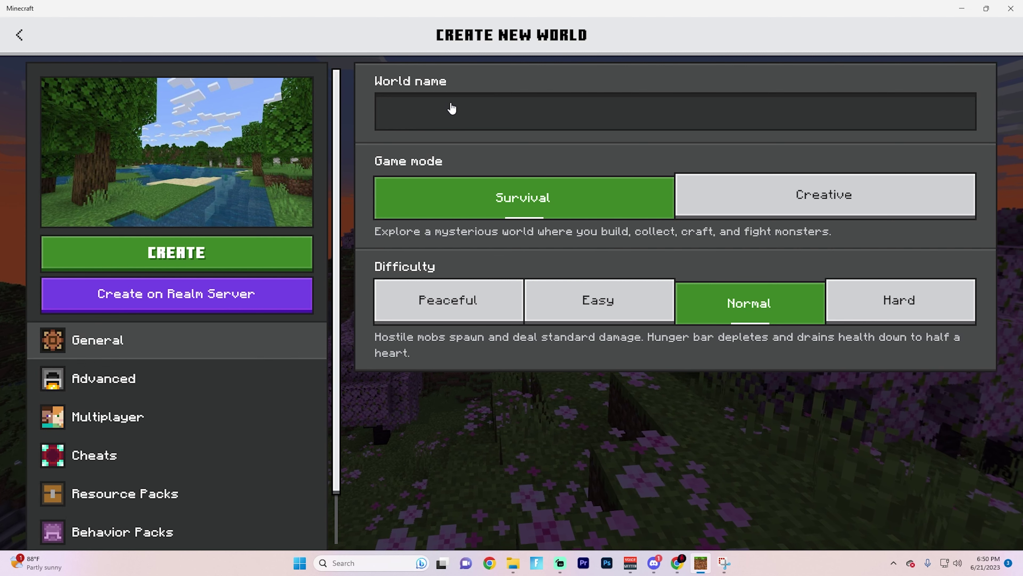
# In Minecraft's new world settings, name the world "mod example vid" and set the game mode to Creative.
pyautogui.click(450, 108)
pyautogui.write('mod example vid')
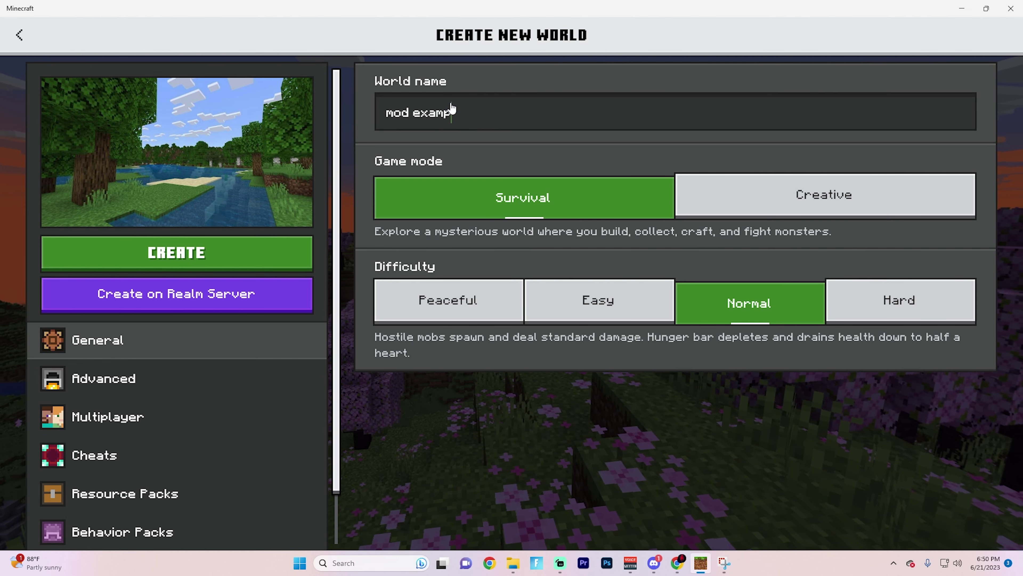
pyautogui.click(840, 207)
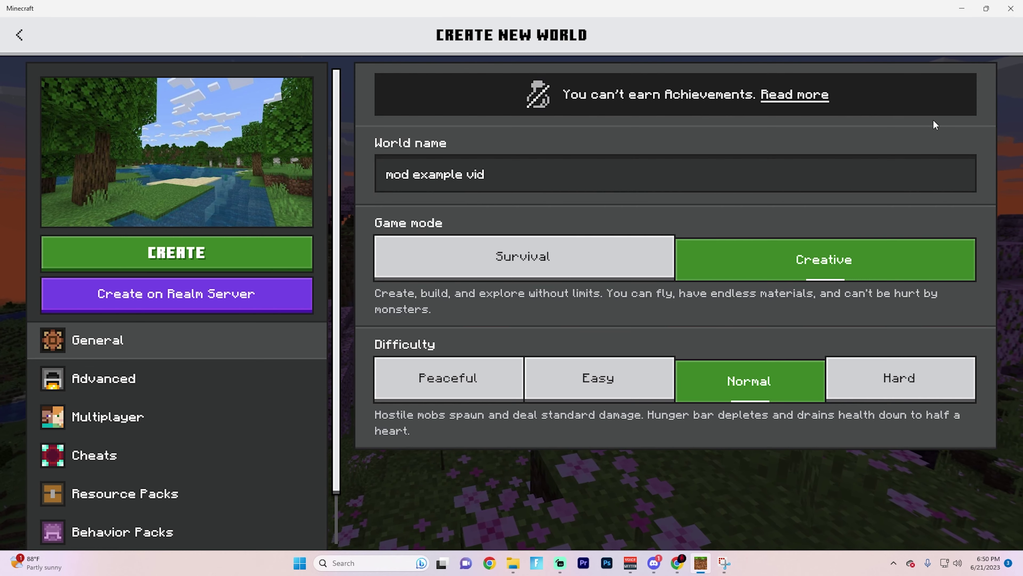
# Look over the advanced world settings, activate the owned Magical Warfare Frost Magic RP resource pack and check it among the active packs.
pyautogui.scroll(-2, 121, 314)
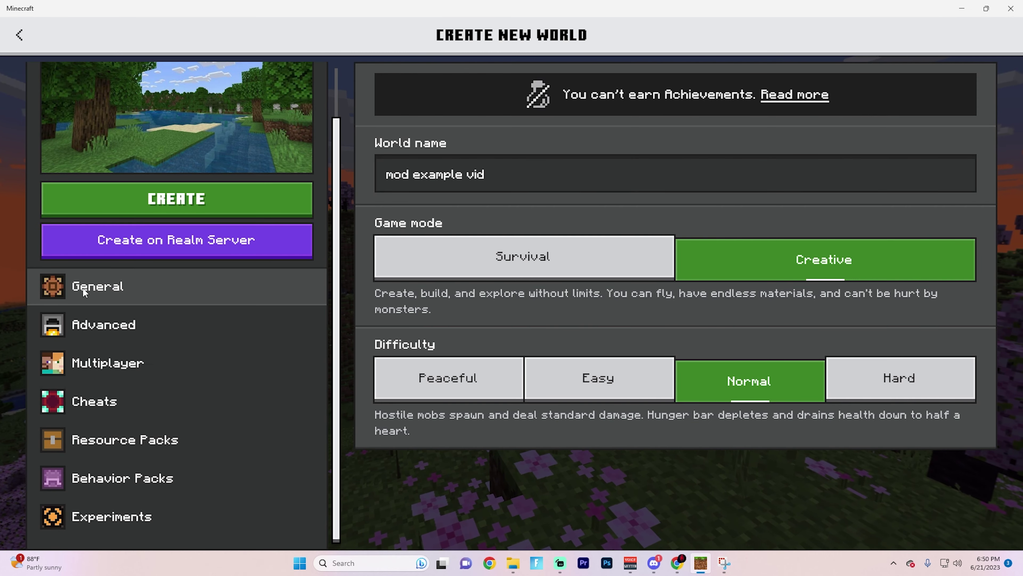
pyautogui.click(111, 326)
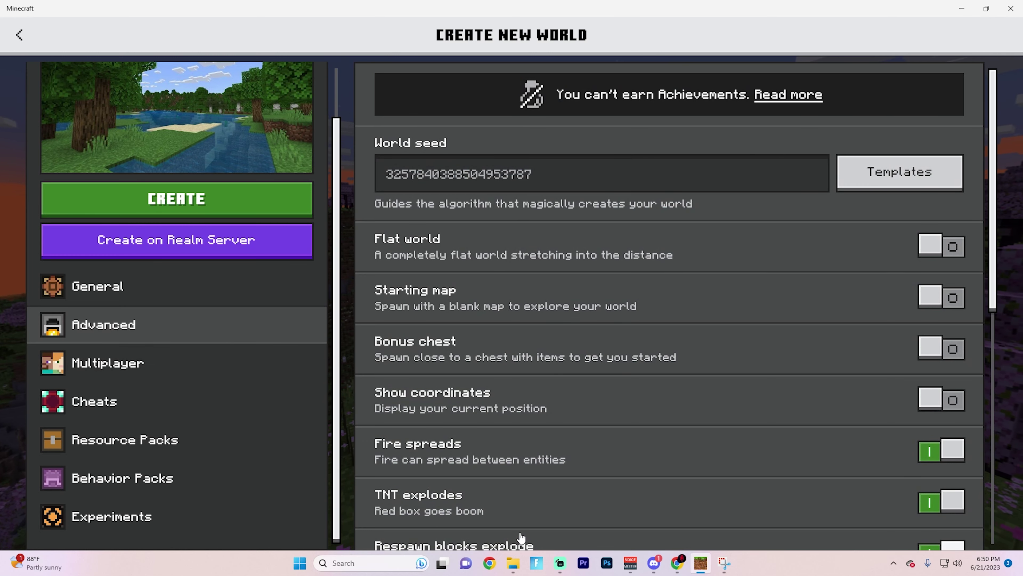
pyautogui.scroll(-5, 521, 540)
pyautogui.scroll(5, 505, 418)
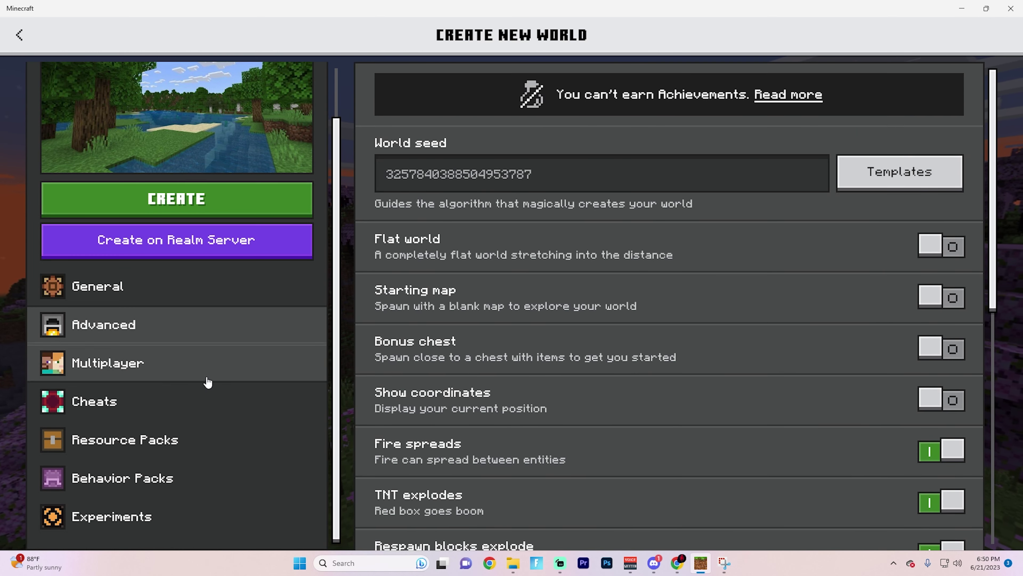
pyautogui.click(174, 450)
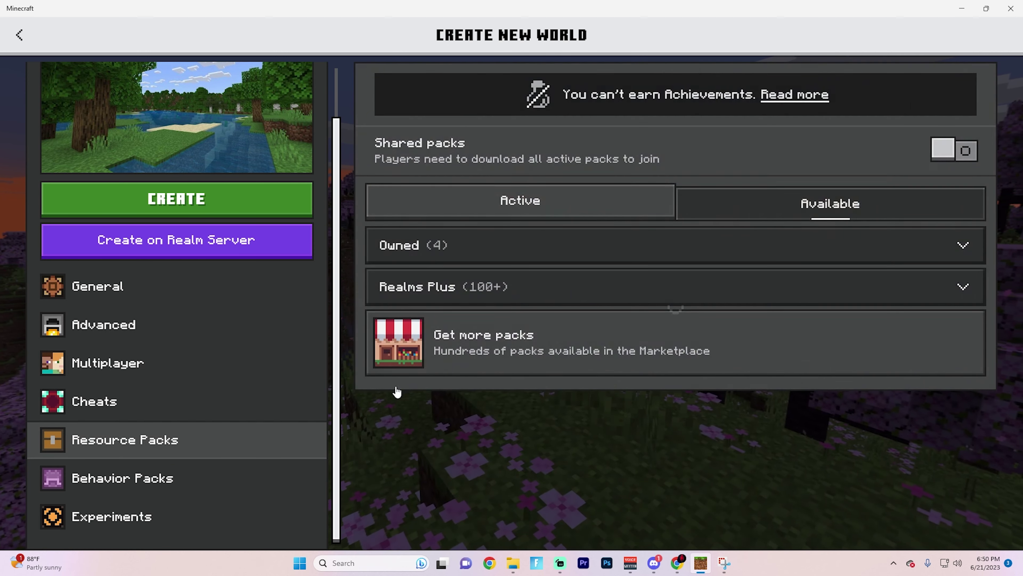
pyautogui.click(493, 260)
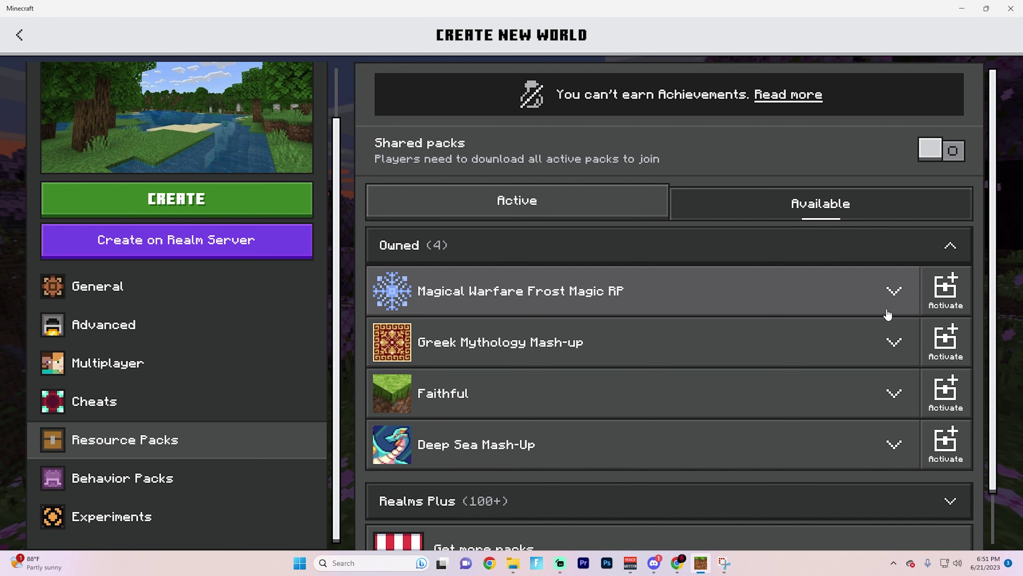
pyautogui.click(947, 306)
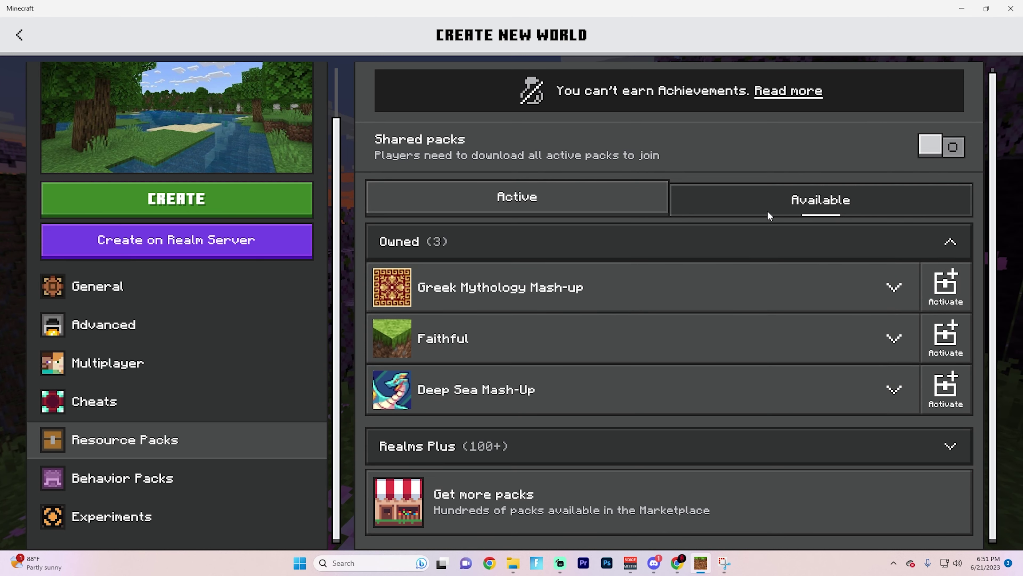
pyautogui.click(555, 215)
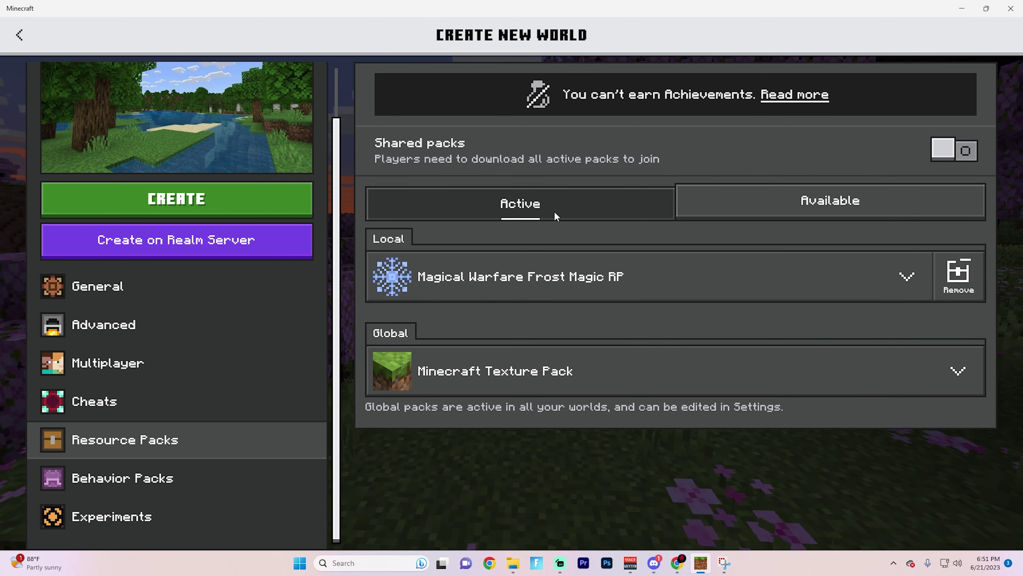
pyautogui.click(763, 209)
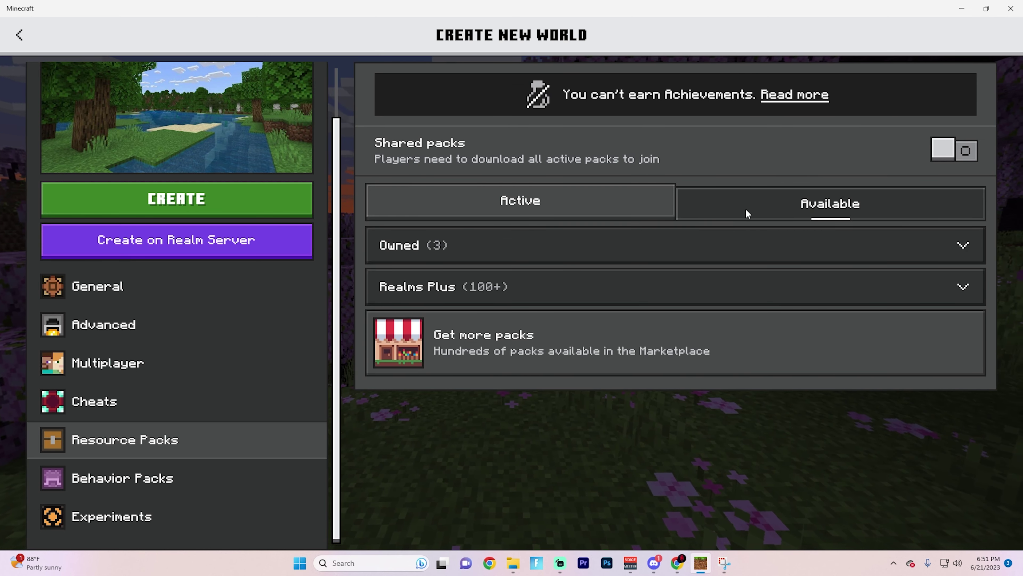
pyautogui.click(652, 211)
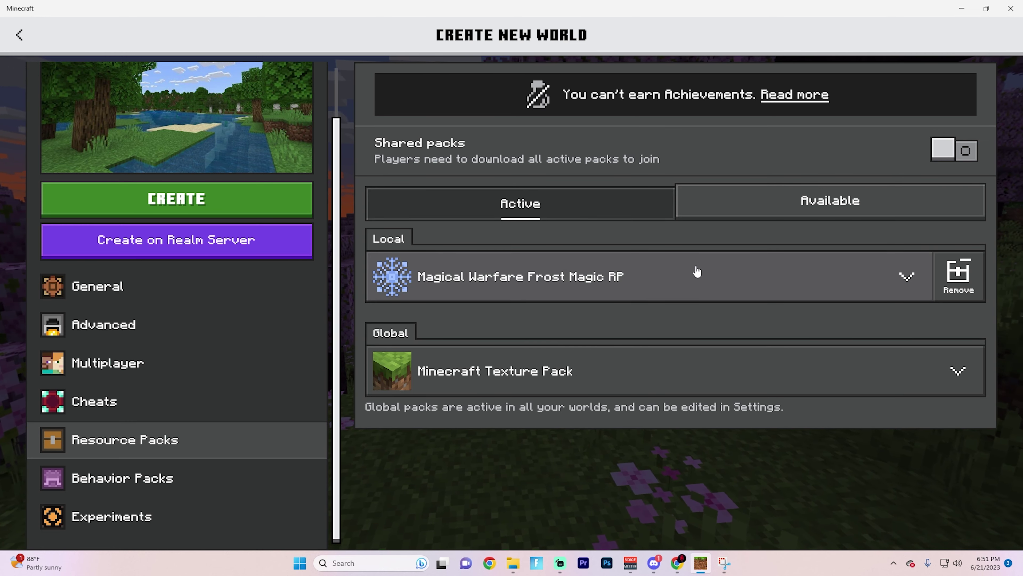
# Activate the Magical Warfare Frost Magic BP behavior pack and check its entry among the active packs.
pyautogui.click(191, 473)
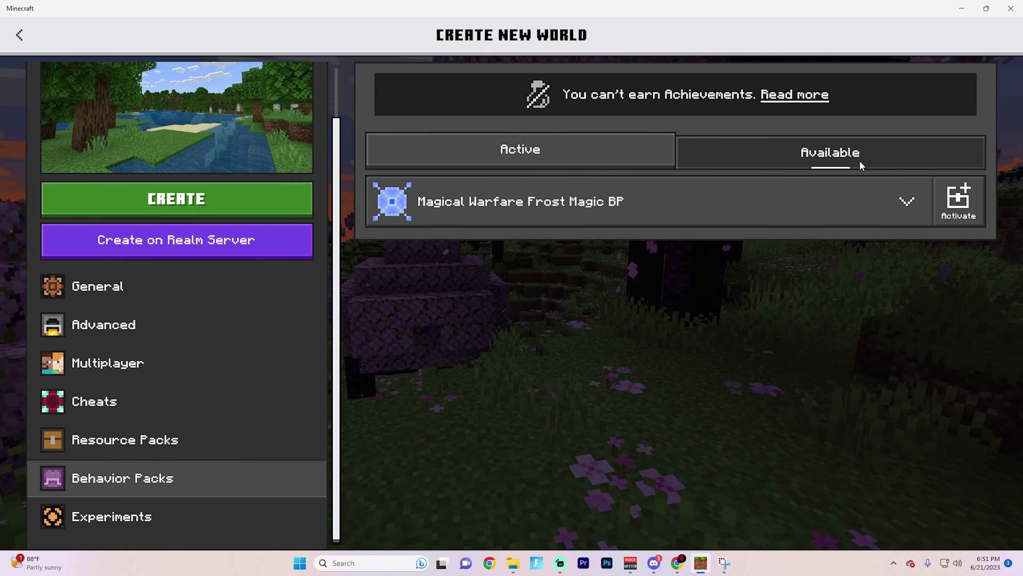
pyautogui.click(966, 206)
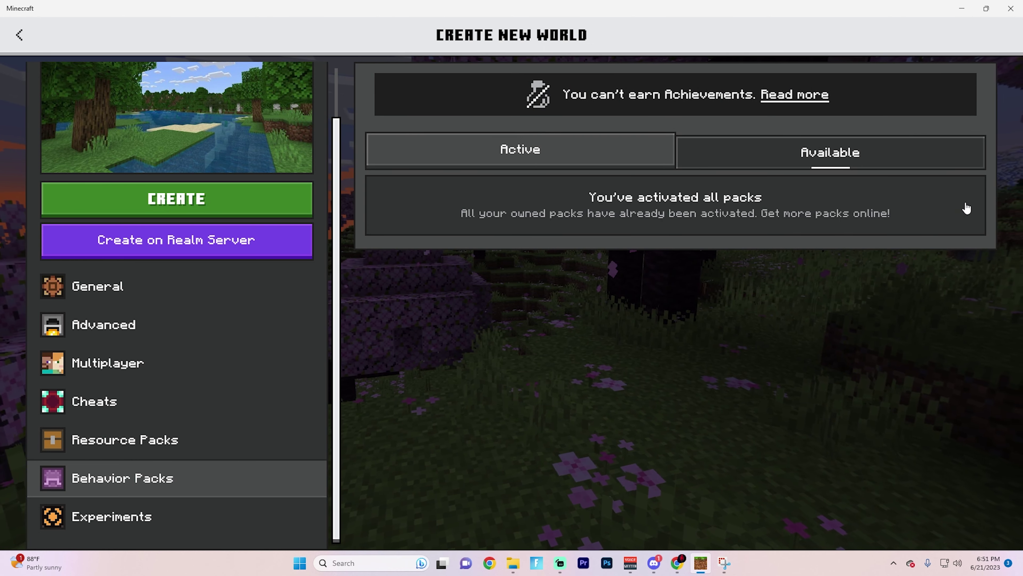
pyautogui.click(641, 160)
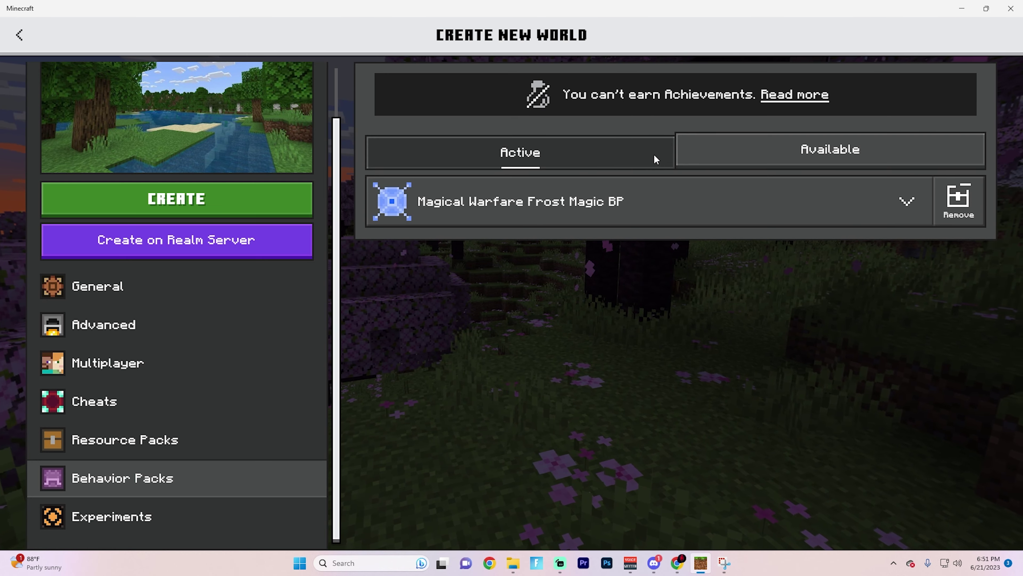
pyautogui.click(906, 202)
pyautogui.click(907, 204)
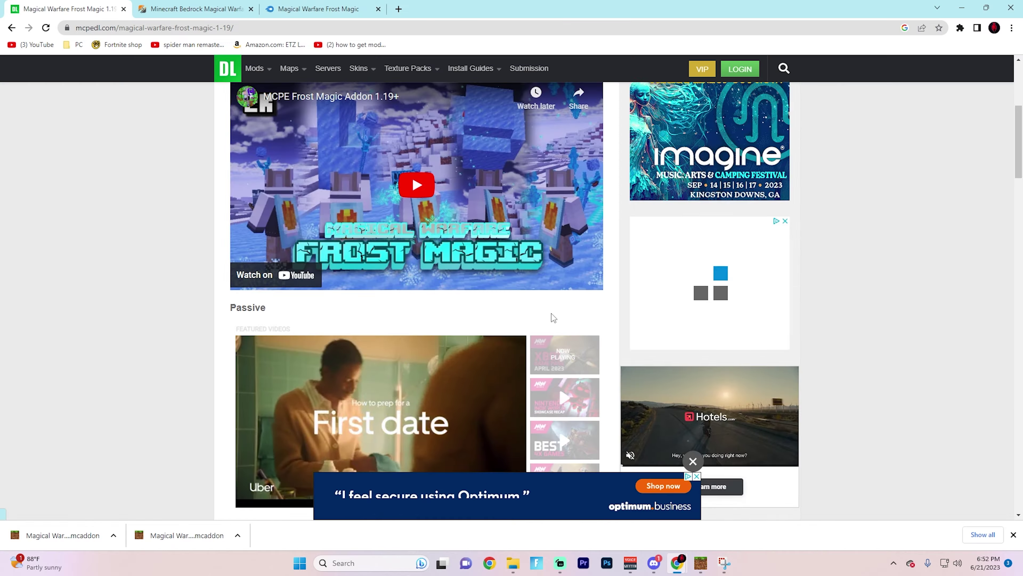
# Switch to Chrome and look through the Frost Magic add-on page's skill descriptions, usage notes and download section for required settings.
pyautogui.scroll(-10, 553, 317)
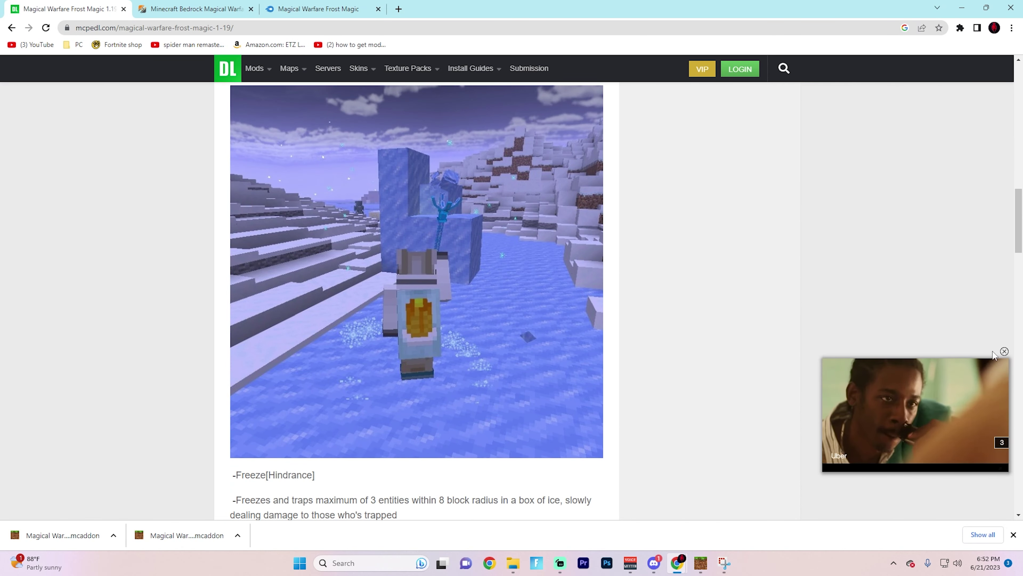
pyautogui.scroll(-5, 563, 313)
pyautogui.scroll(-20, 494, 326)
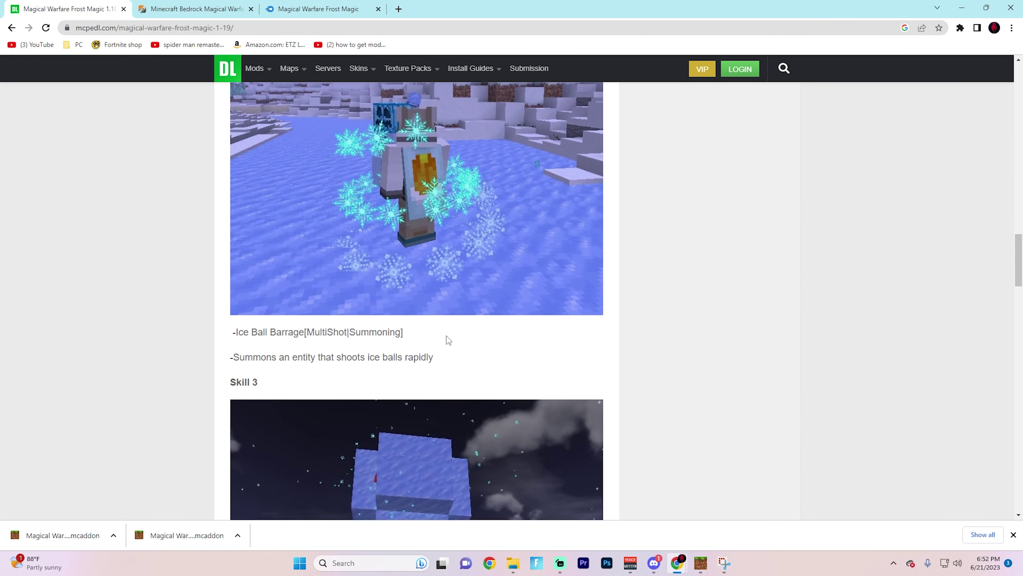
pyautogui.scroll(-13, 380, 315)
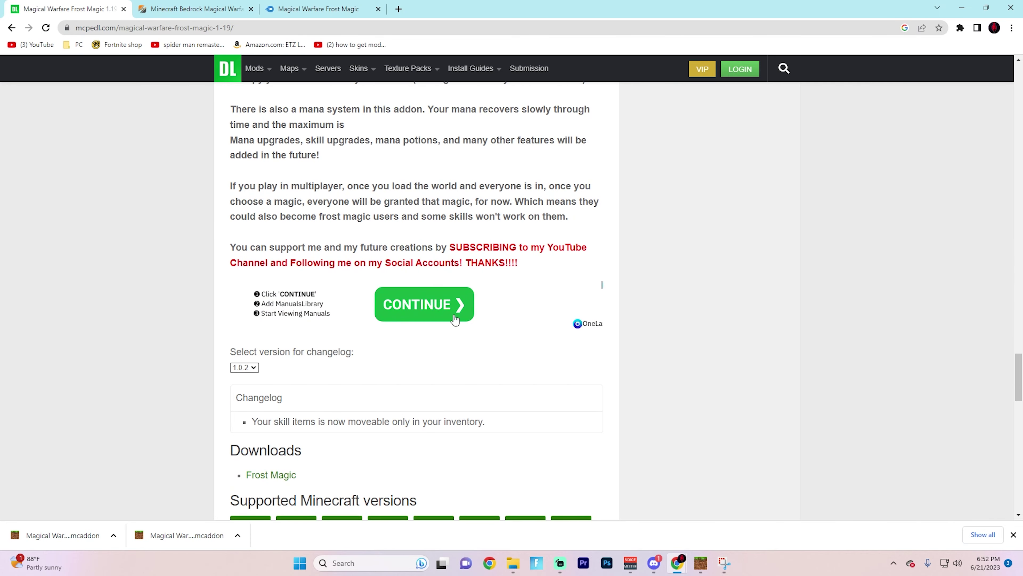
pyautogui.scroll(8, 617, 274)
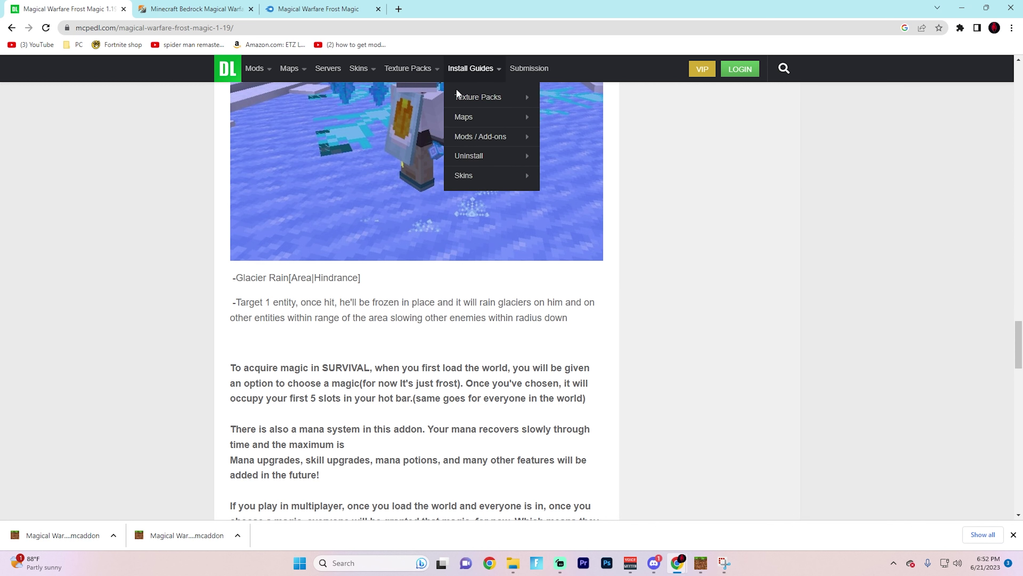
pyautogui.scroll(7, 660, 323)
# Search the Demolition Magic add-on page for the word "experimental" and look over its skill descriptions.
pyautogui.hotkey('ctrl', 'f')
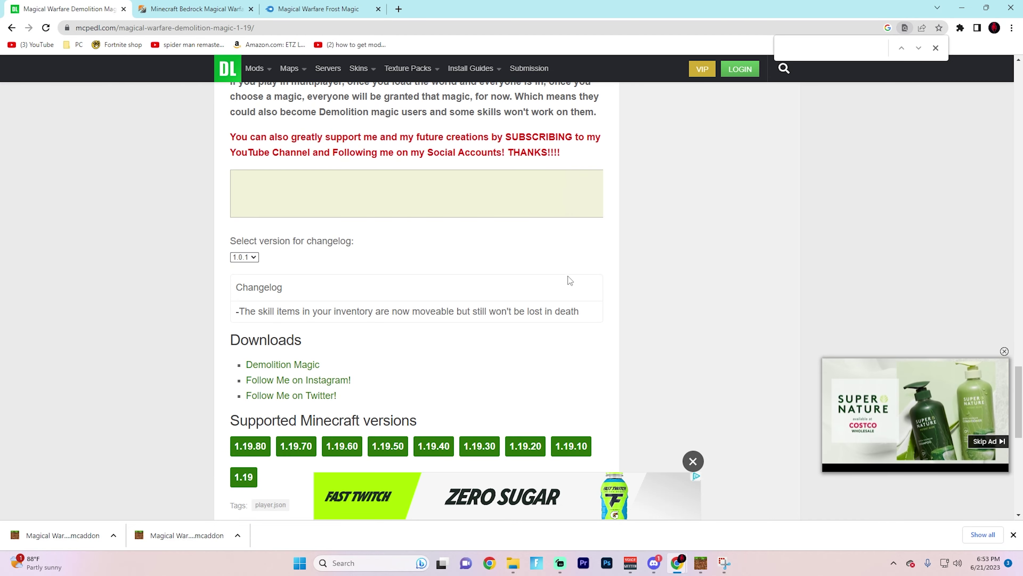
pyautogui.scroll(11, 567, 276)
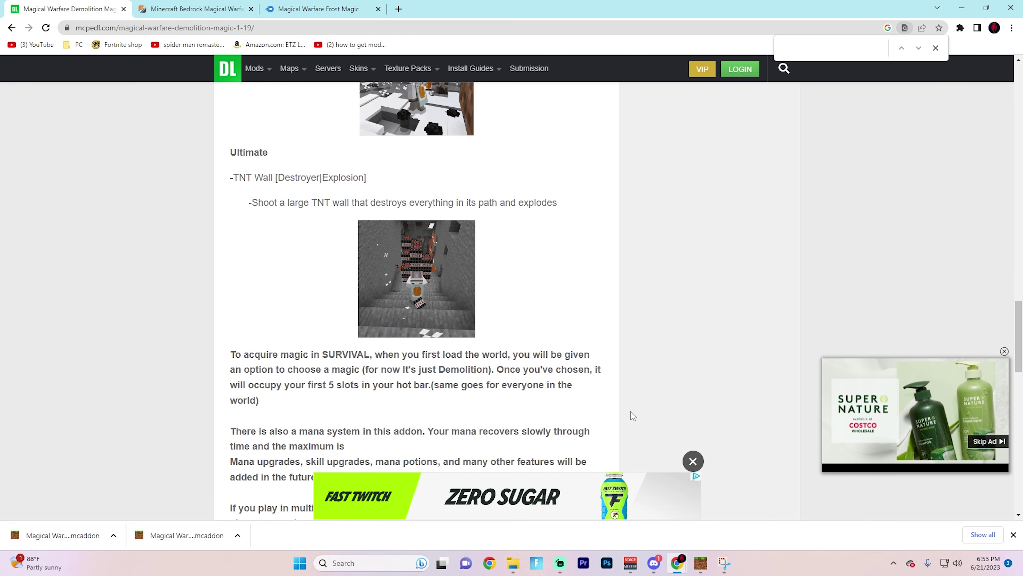
pyautogui.scroll(9, 526, 293)
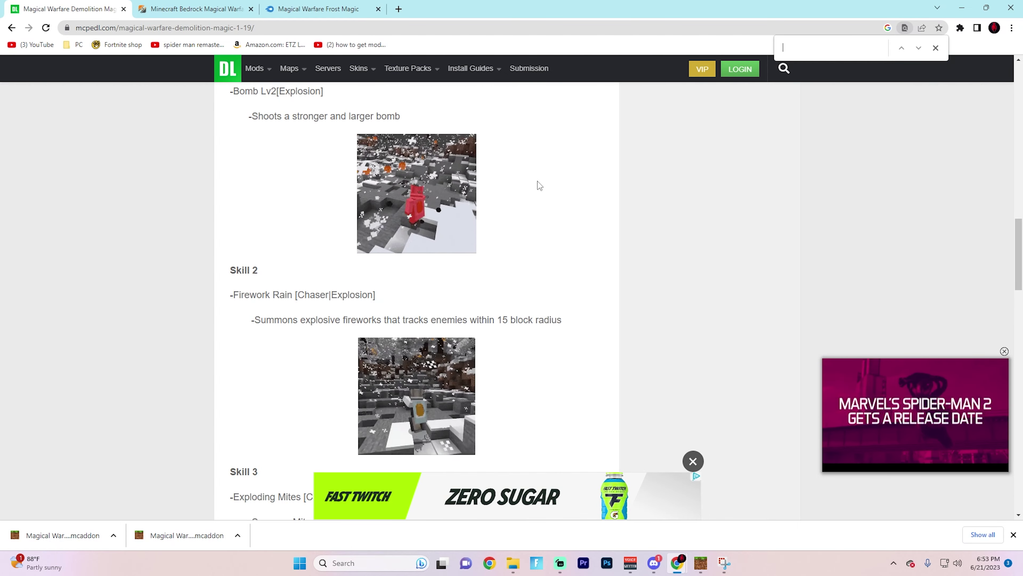
pyautogui.click(804, 49)
pyautogui.write('e')
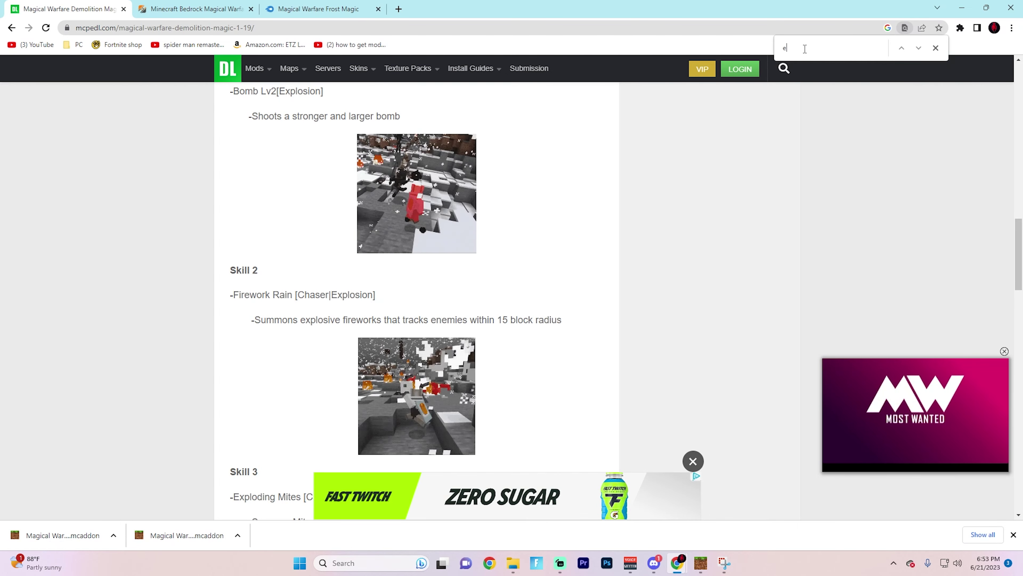
pyautogui.write('xperimental')
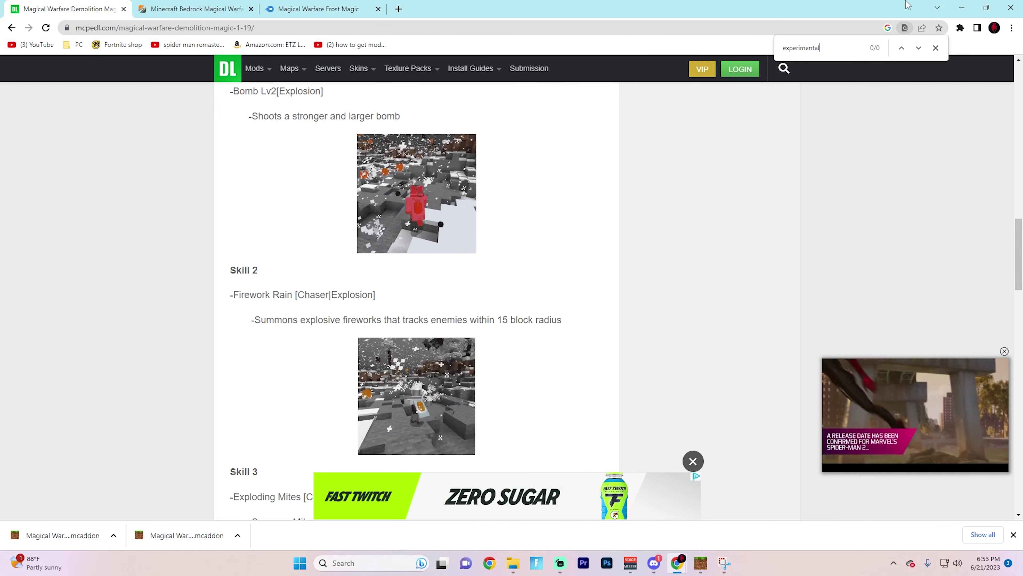
# Return to Minecraft and turn on all the world's experiments, from Short Sneaking through Experimental Cameras, accepting the experiments warning.
pyautogui.click(1009, 5)
pyautogui.click(549, 142)
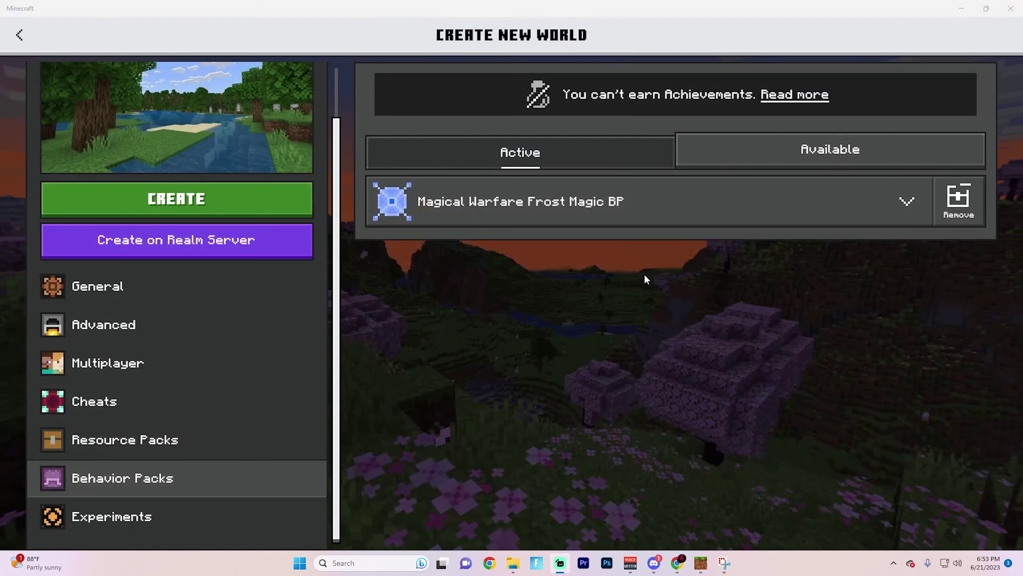
pyautogui.click(111, 516)
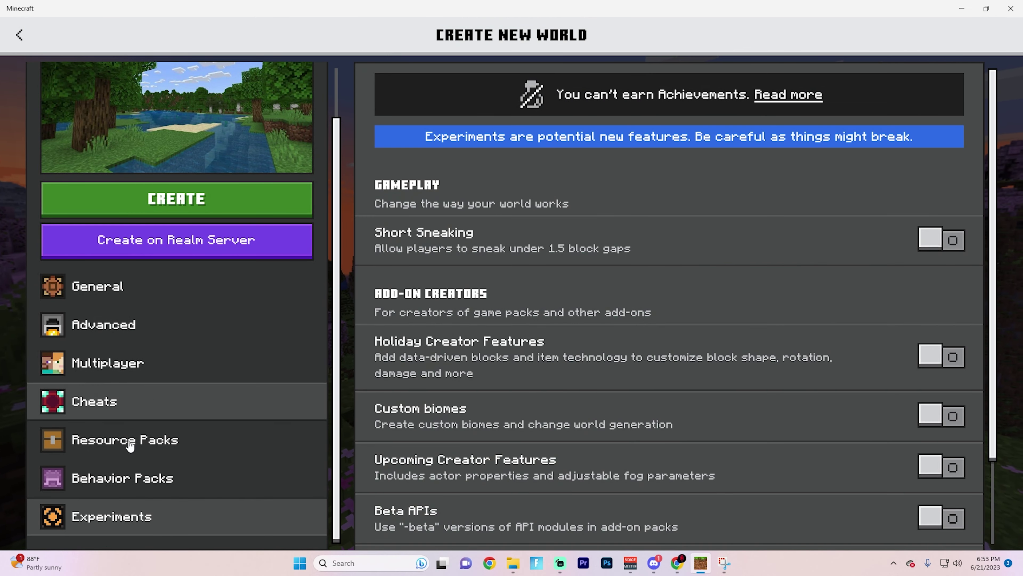
pyautogui.scroll(-3, 877, 214)
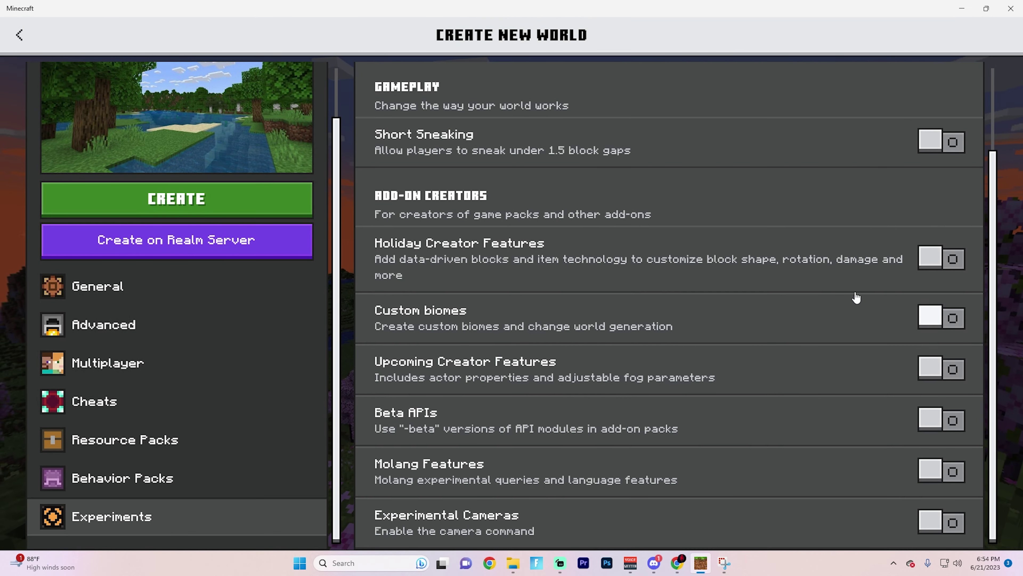
pyautogui.scroll(3, 877, 214)
pyautogui.scroll(-2, 913, 261)
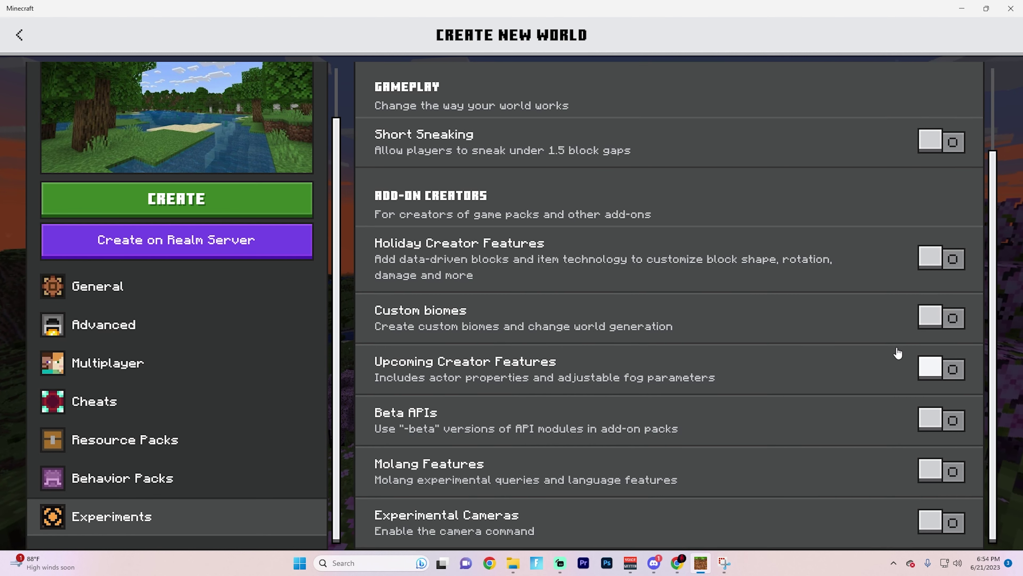
pyautogui.scroll(2, 941, 483)
pyautogui.click(940, 247)
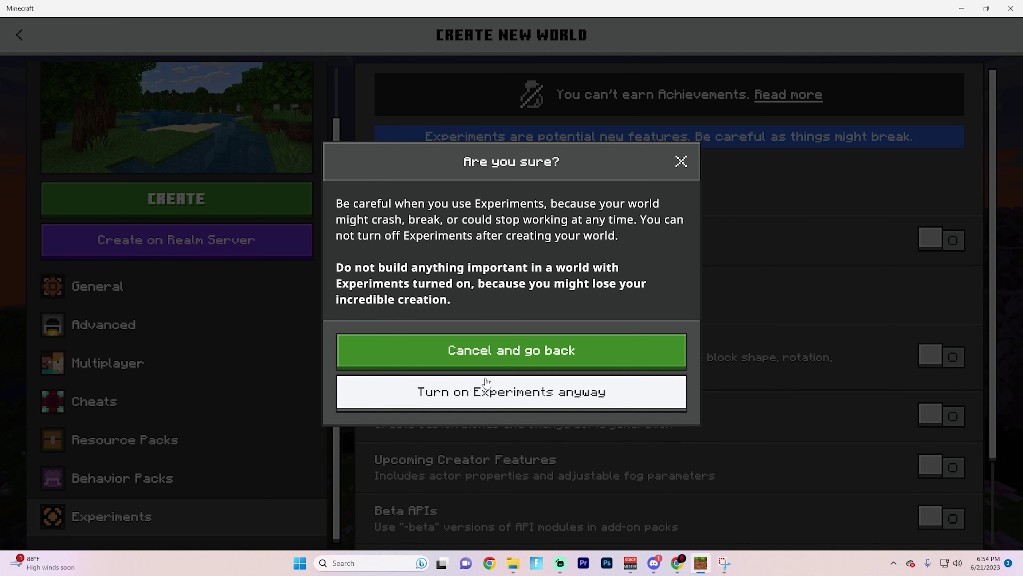
pyautogui.click(648, 399)
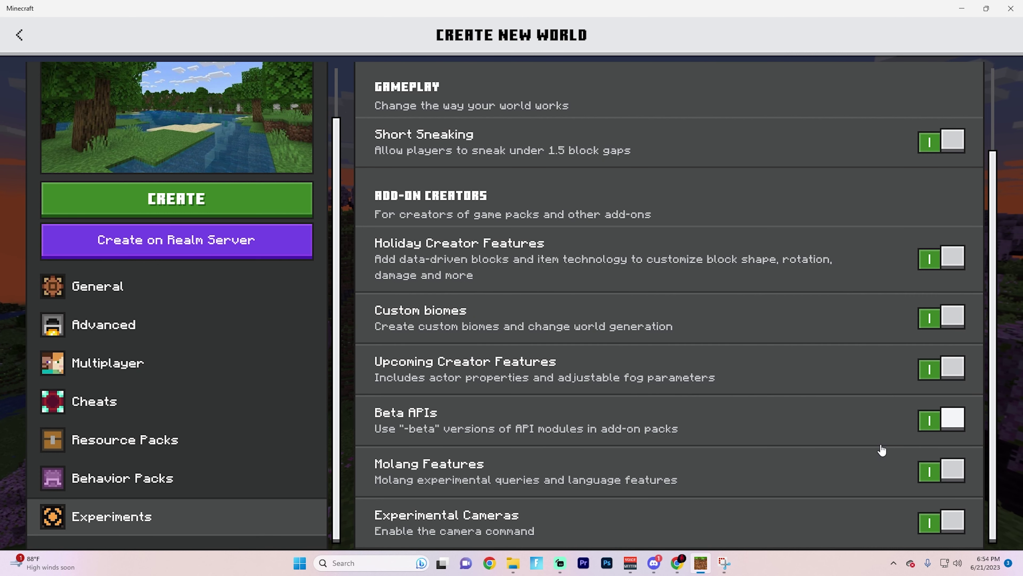
pyautogui.scroll(3, 859, 124)
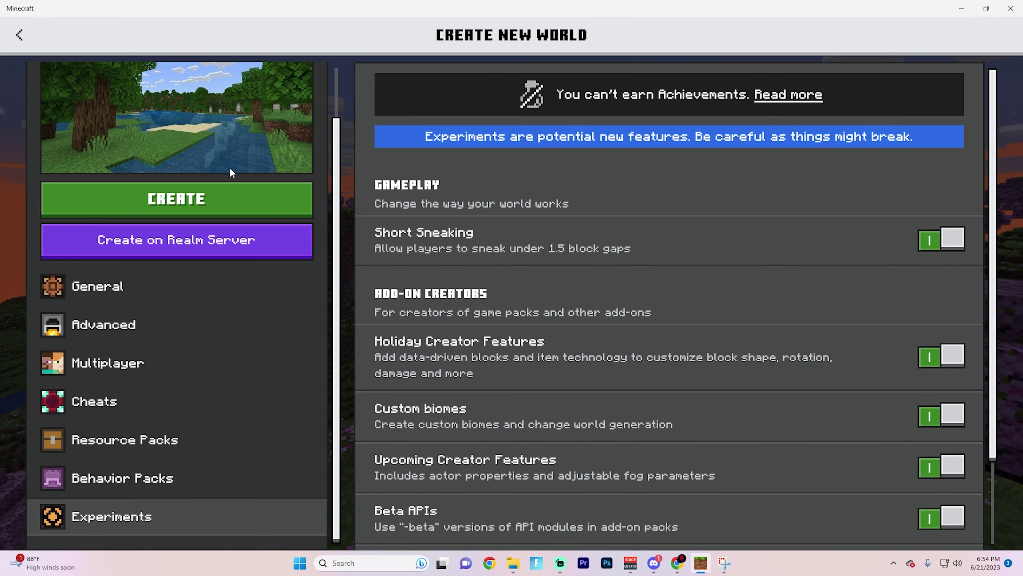
# Create the world with the selected packs and experiments and enter it.
pyautogui.click(229, 197)
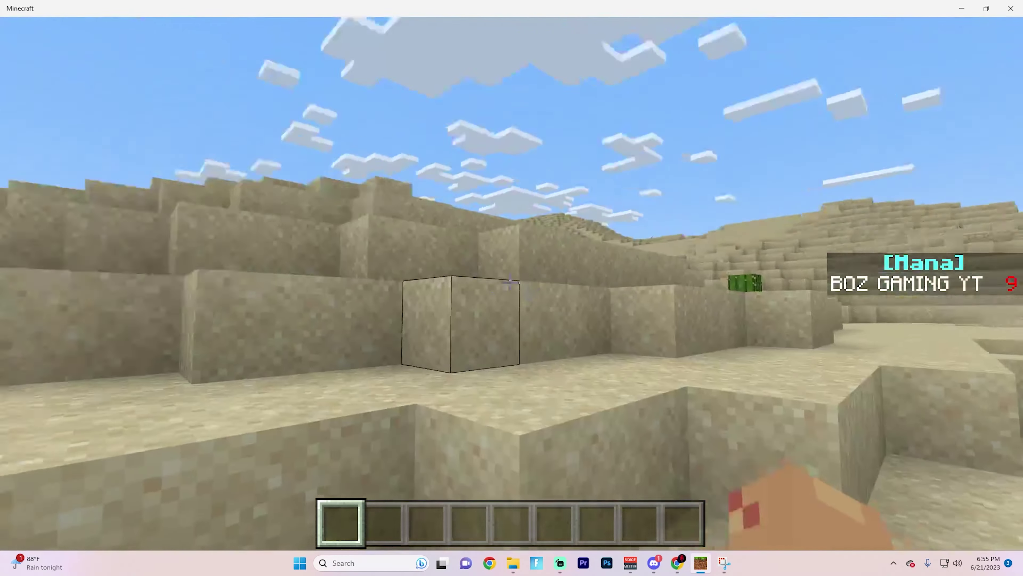
pyautogui.press('Escape')
pyautogui.press('Escape')
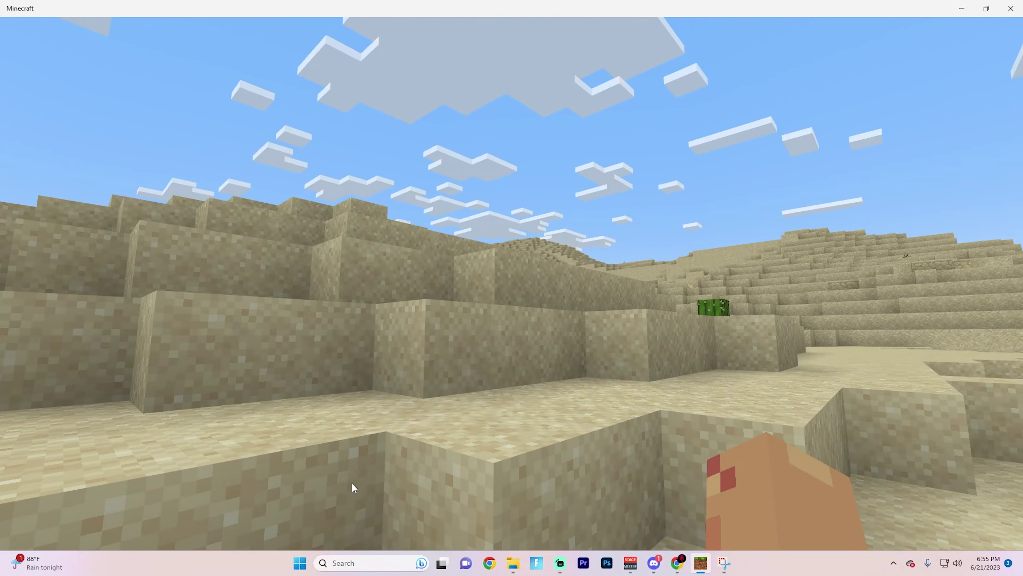
# Turn on Fullscreen in the video settings and return to the game.
pyautogui.press('Escape')
pyautogui.click(498, 331)
pyautogui.scroll(-5, 167, 400)
pyautogui.click(193, 381)
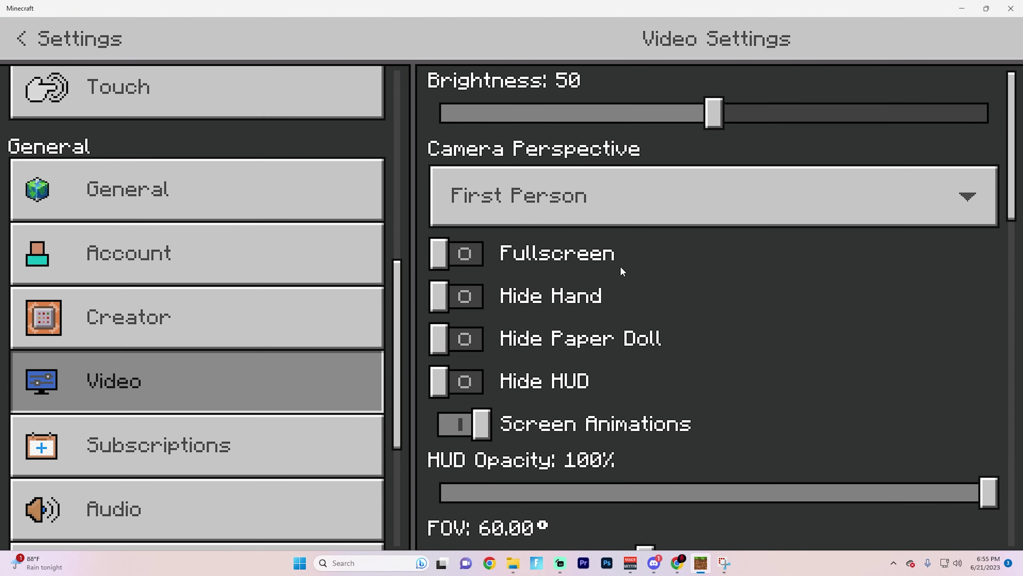
pyautogui.click(623, 271)
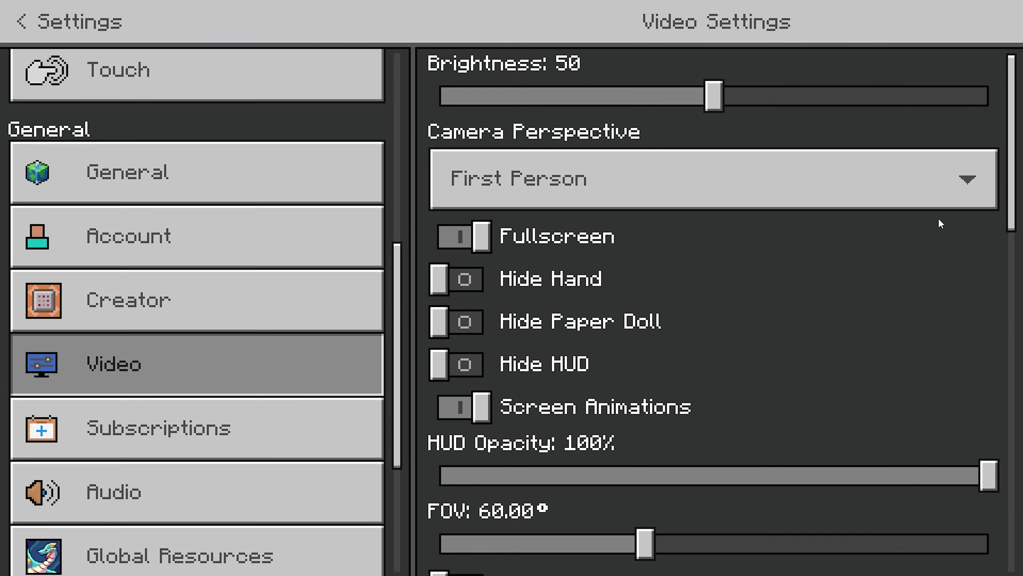
pyautogui.press('Escape')
pyautogui.press('Escape')
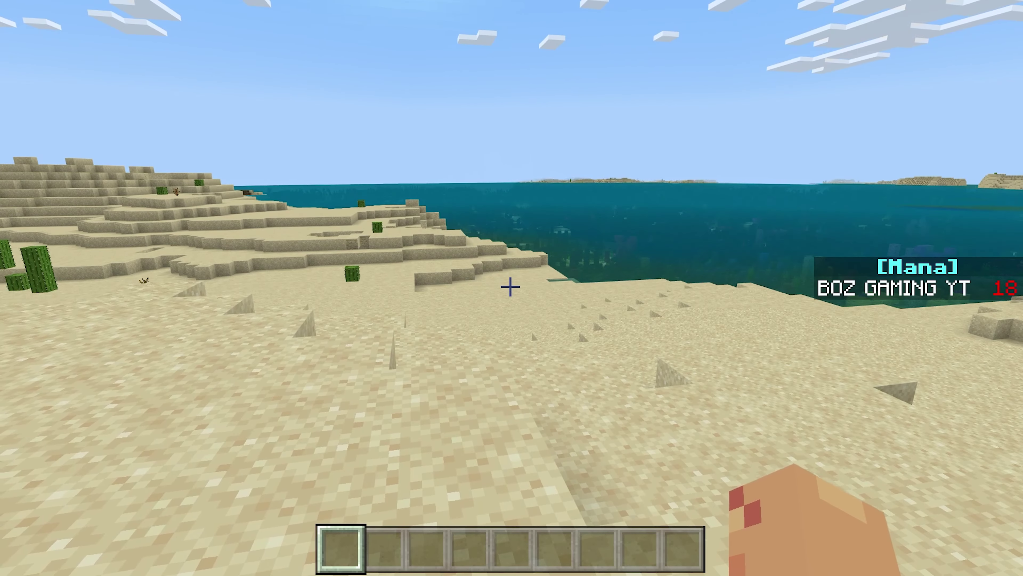
# Fill the first five hotbar slots with the five ice magic skill items from the Equipment category and return to the game.
pyautogui.press('e')
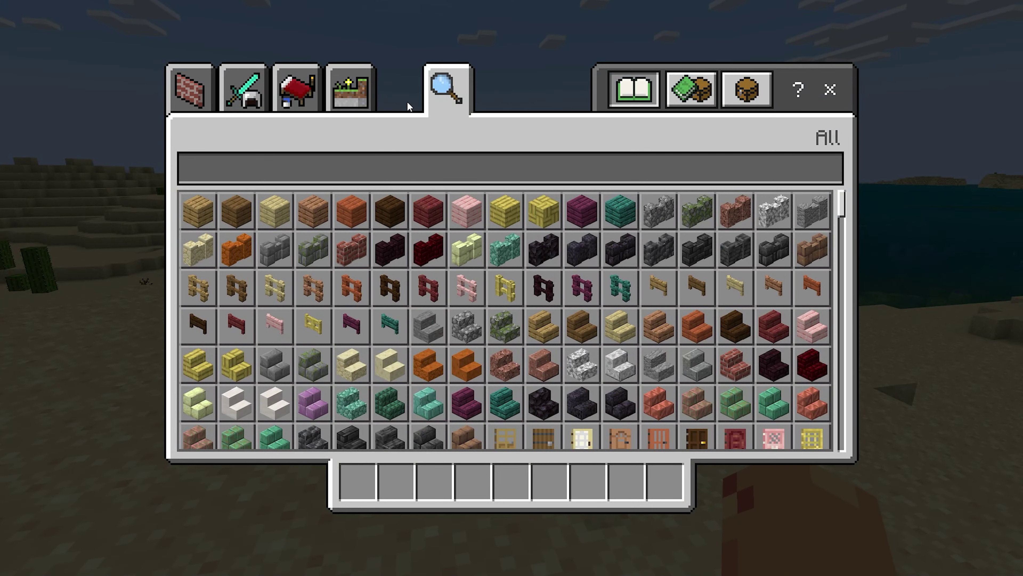
pyautogui.click(243, 90)
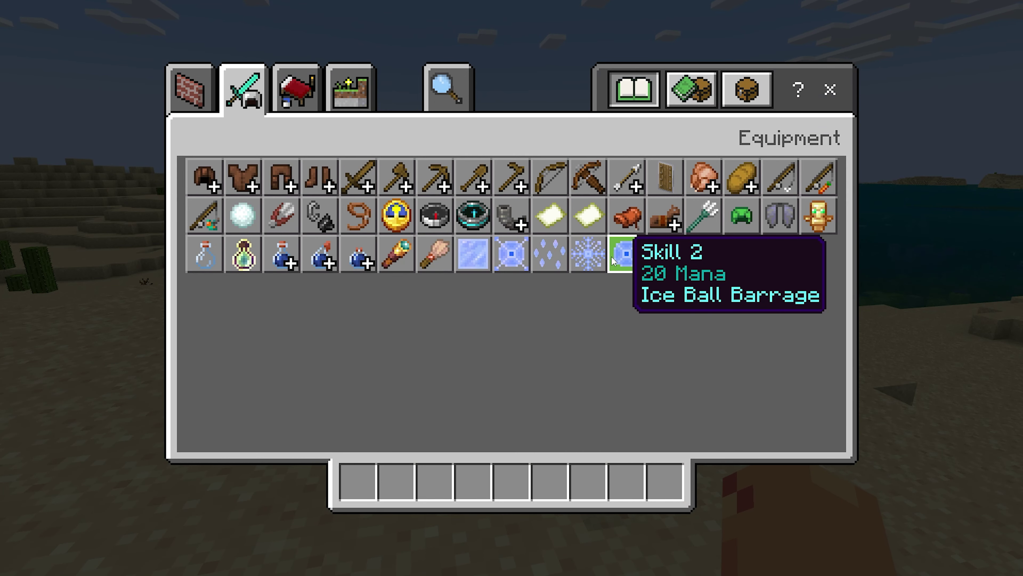
pyautogui.click(473, 253)
pyautogui.click(357, 482)
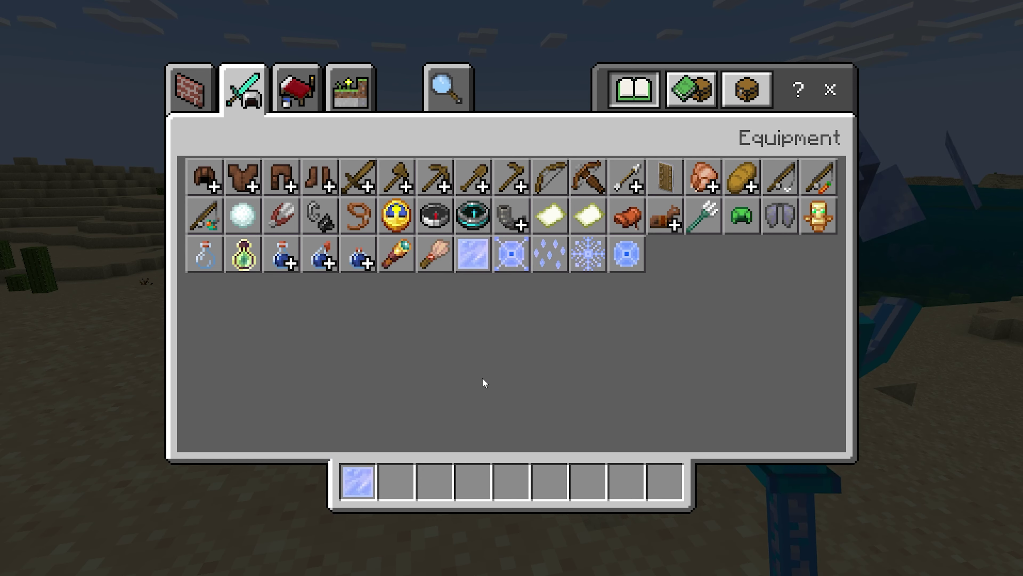
pyautogui.click(511, 253)
pyautogui.click(396, 481)
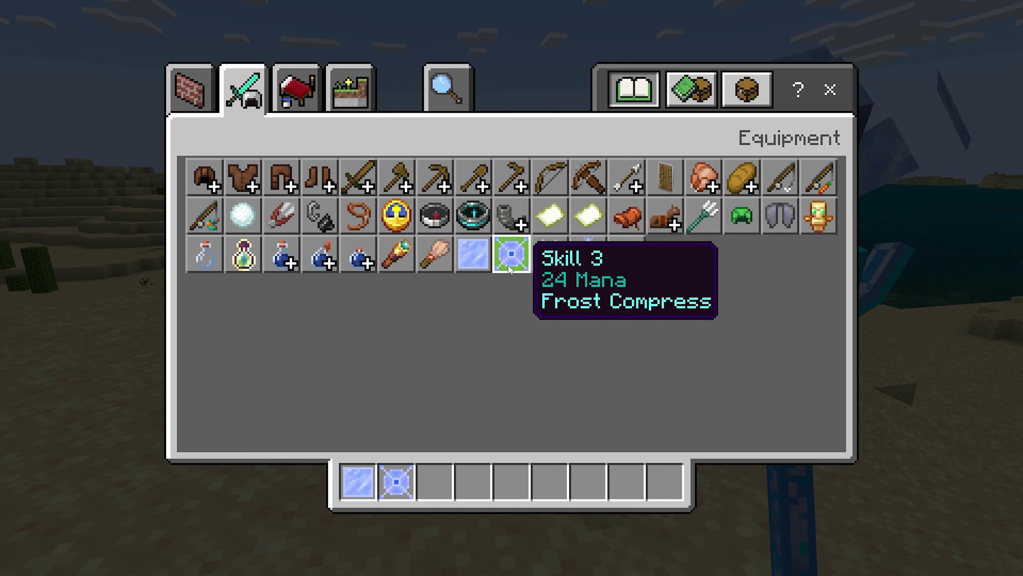
pyautogui.click(549, 253)
pyautogui.click(435, 482)
pyautogui.click(588, 254)
pyautogui.click(474, 481)
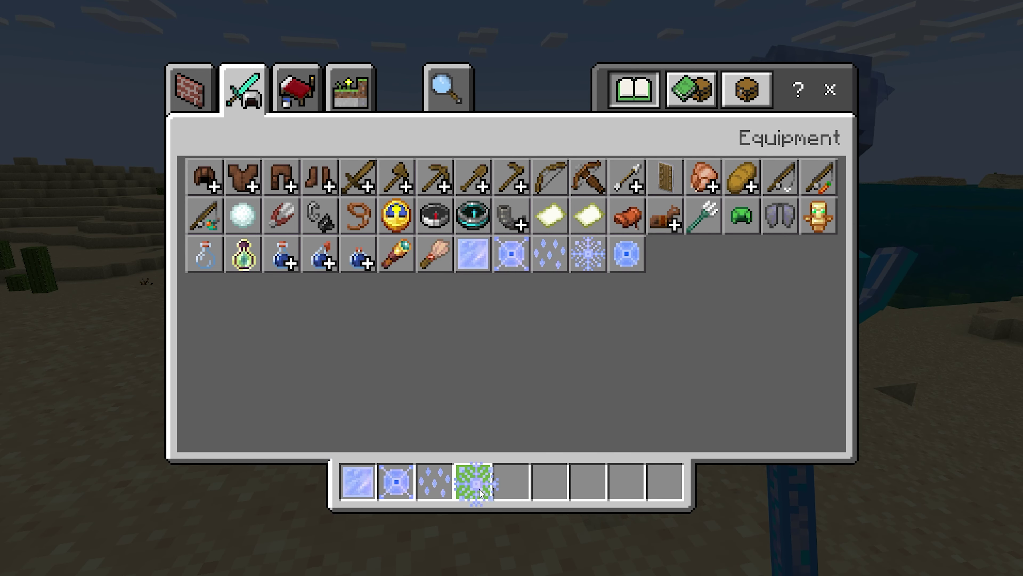
pyautogui.click(626, 253)
pyautogui.click(512, 482)
pyautogui.press('Escape')
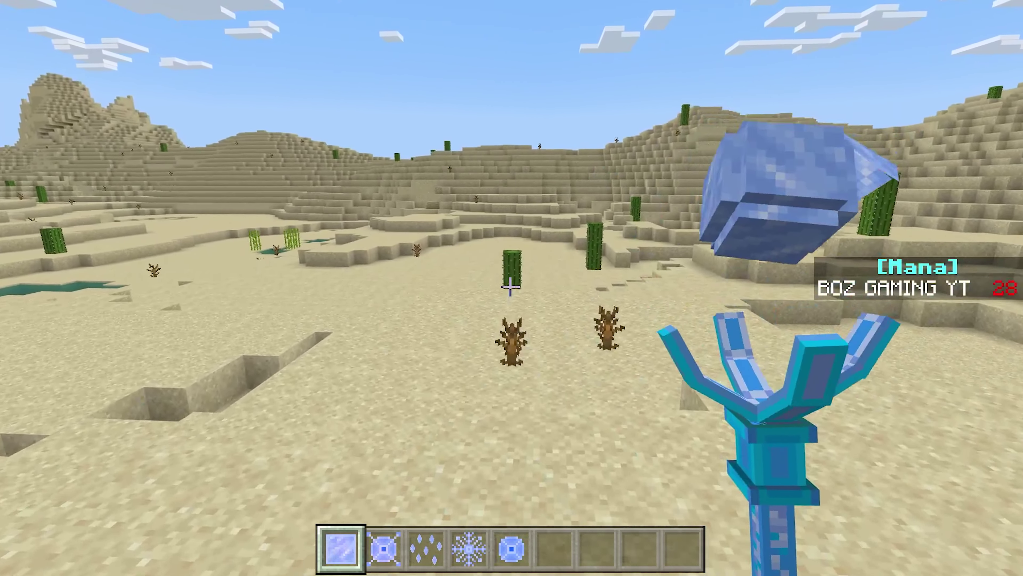
# Cast the ice-block skill from the first hotbar slot and fire the Glacier Shot basic attack at the nearby rabbit.
pyautogui.rightClick(511, 286)
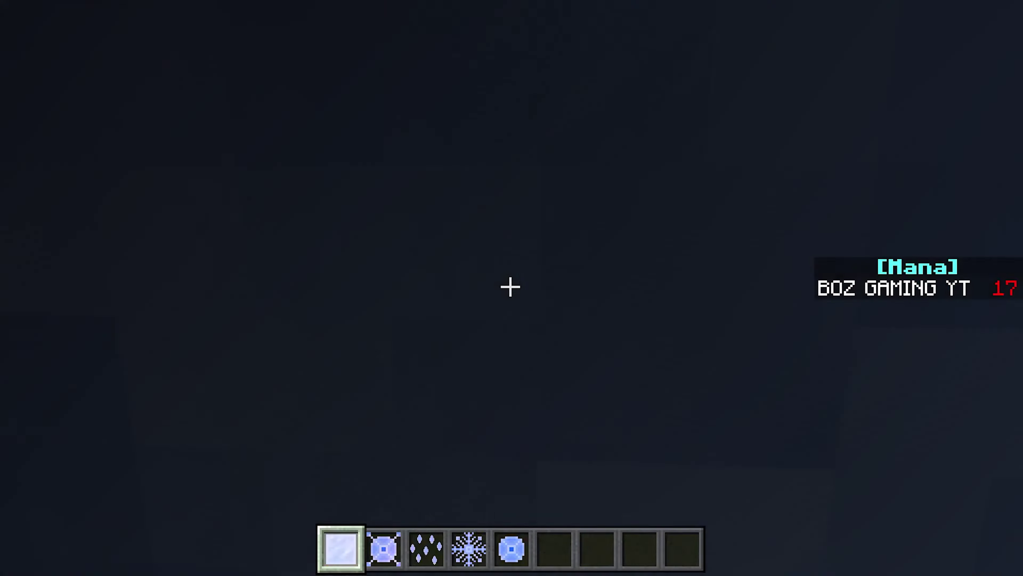
pyautogui.press('3')
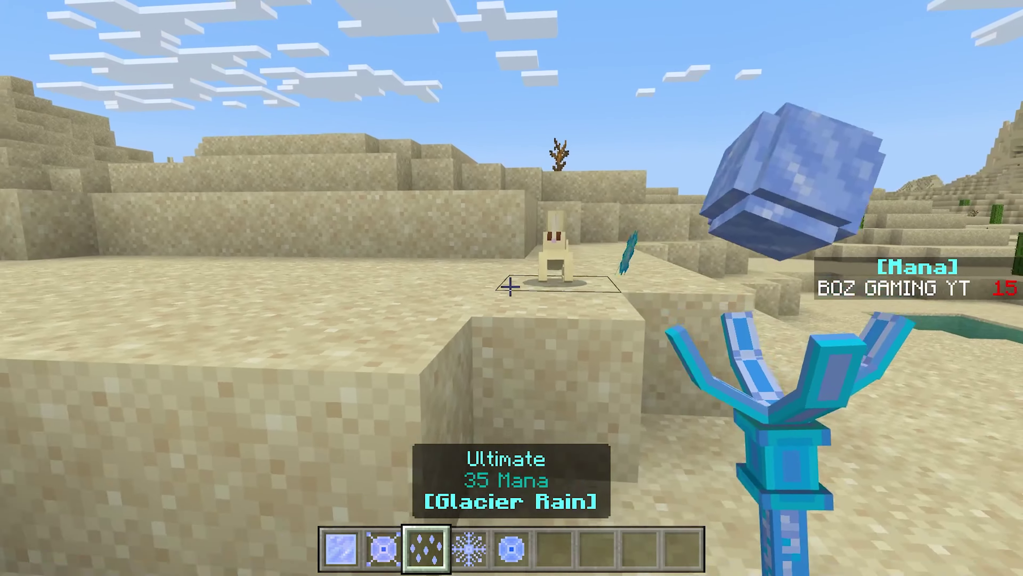
pyautogui.press('4')
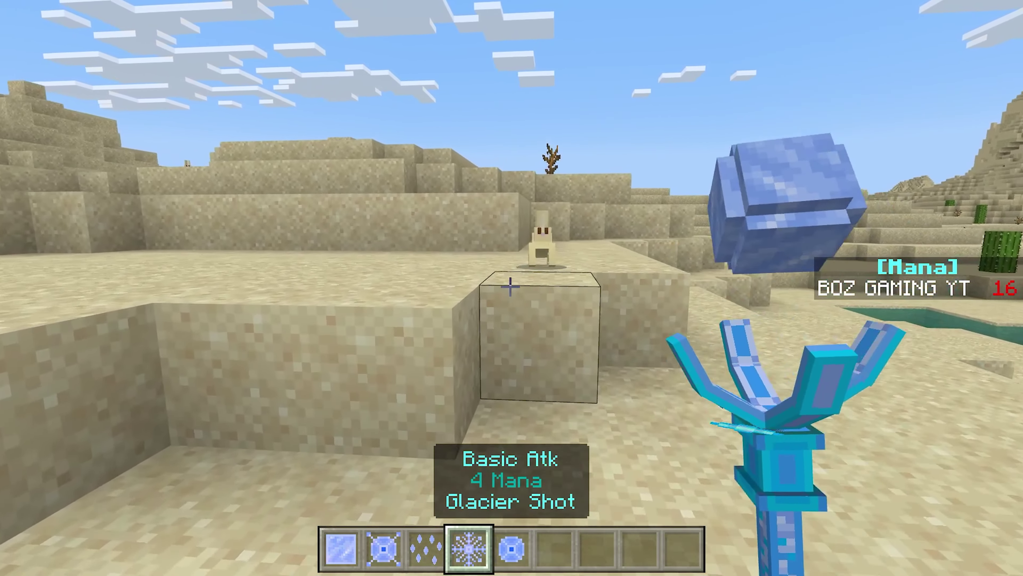
pyautogui.press('w')
pyautogui.rightClick(510, 286)
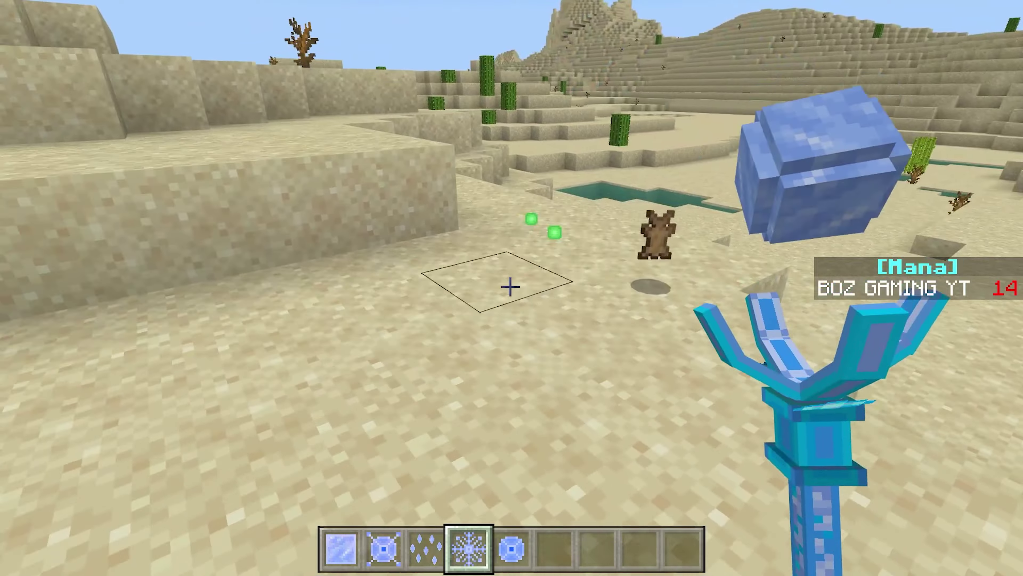
# Move across the sand toward the hill firing Glacier Shot, and check the Ice Ball Barrage skill before returning to Glacier Shot.
pyautogui.press('w')
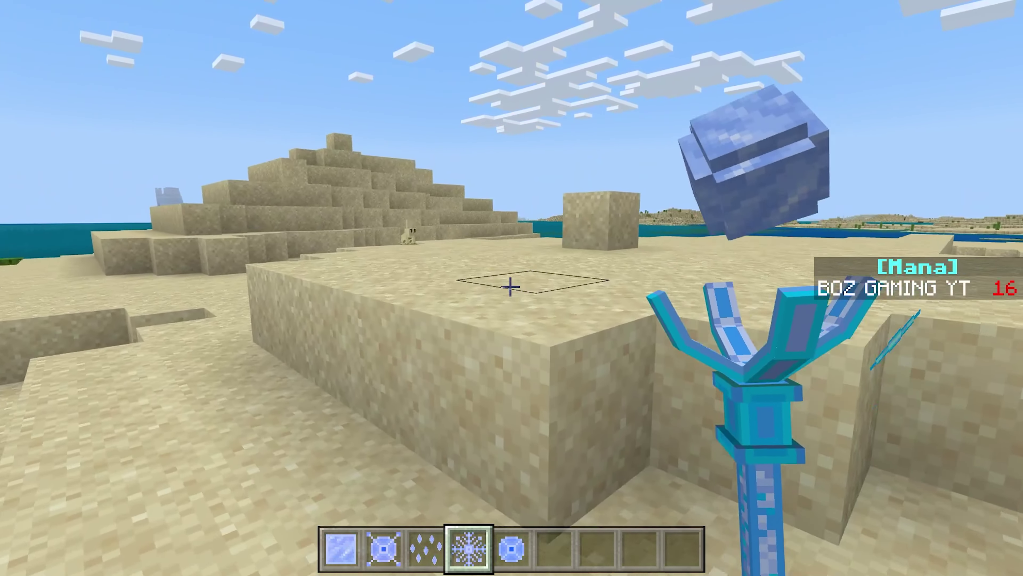
pyautogui.press('space')
pyautogui.rightClick(510, 286)
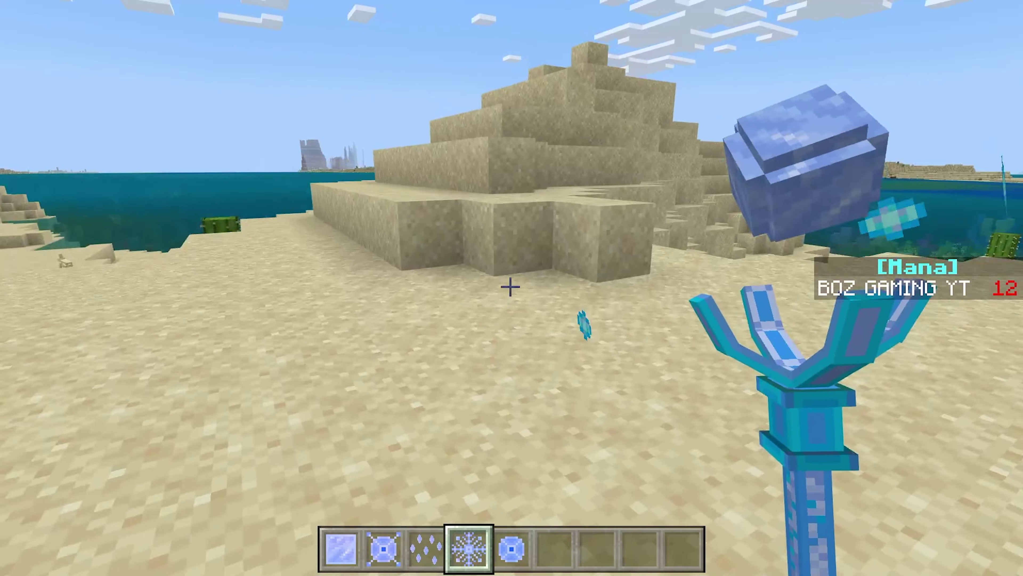
pyautogui.scroll(-1, 510, 286)
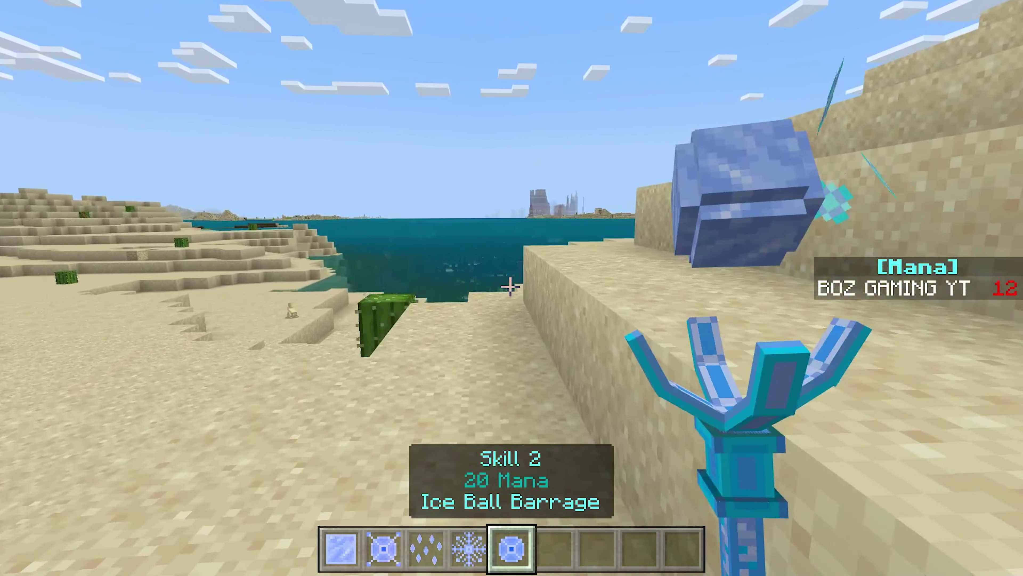
pyautogui.scroll(1, 510, 286)
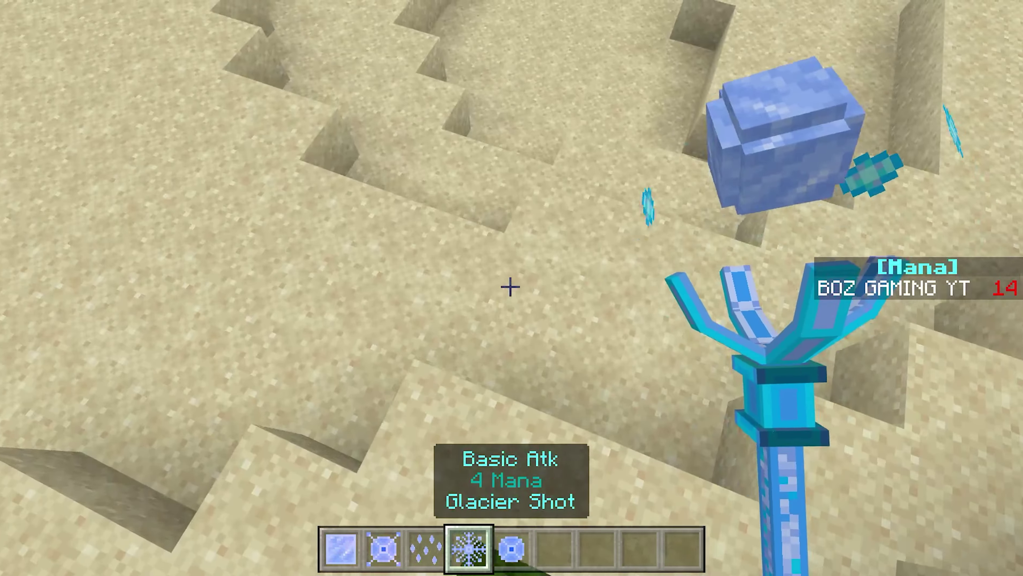
# Add a Bottle o' Enchanting to the ninth hotbar slot and switch to the Glacier Rain ultimate skill.
pyautogui.press('e')
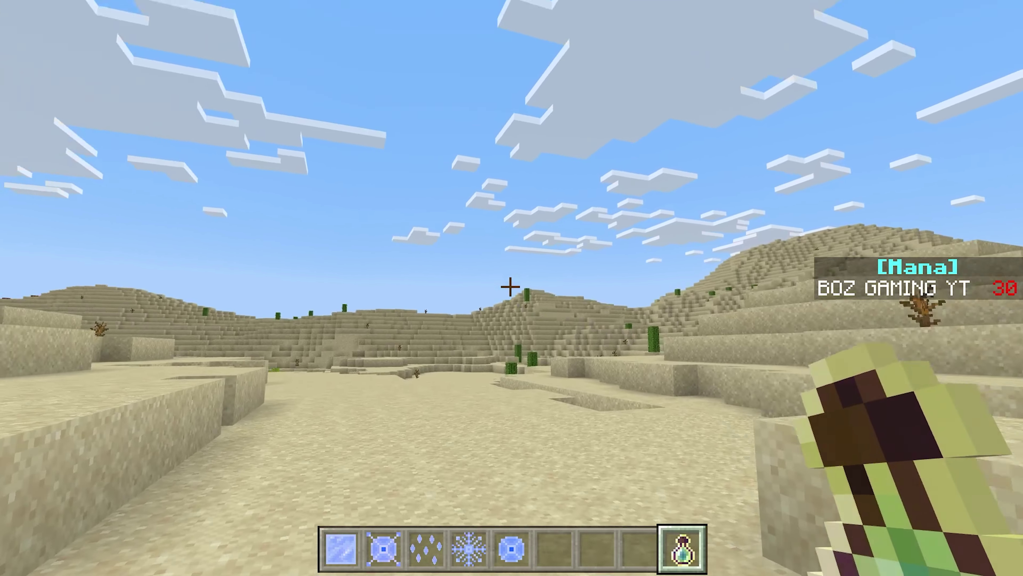
pyautogui.scroll(-2, 510, 286)
pyautogui.scroll(1, 511, 287)
pyautogui.scroll(-2, 510, 287)
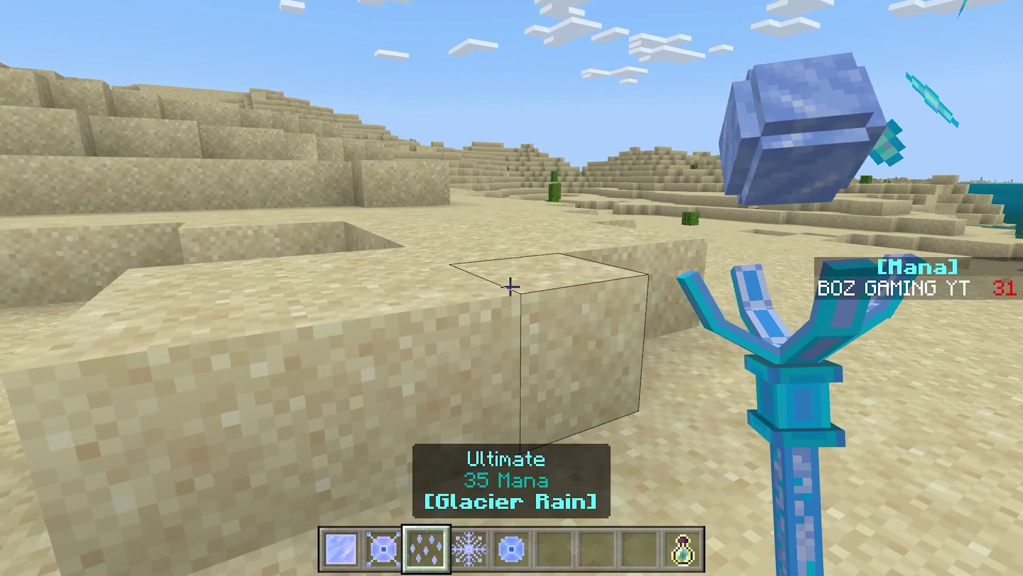
# Approach the rabbit on the sand and cast Glacier Rain, and fire Glacier Shot toward the sea.
pyautogui.press('w')
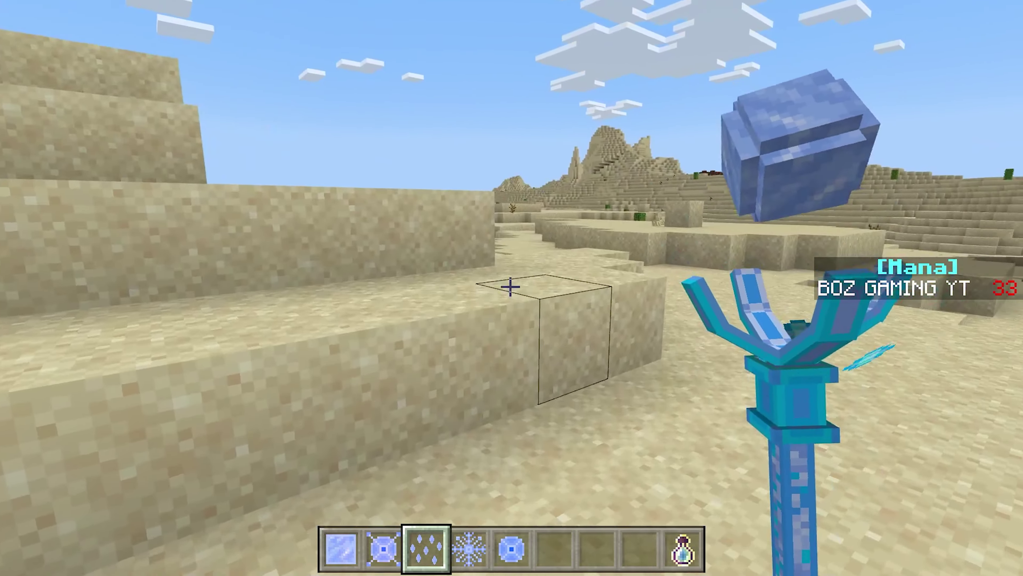
pyautogui.press('3')
pyautogui.press('w')
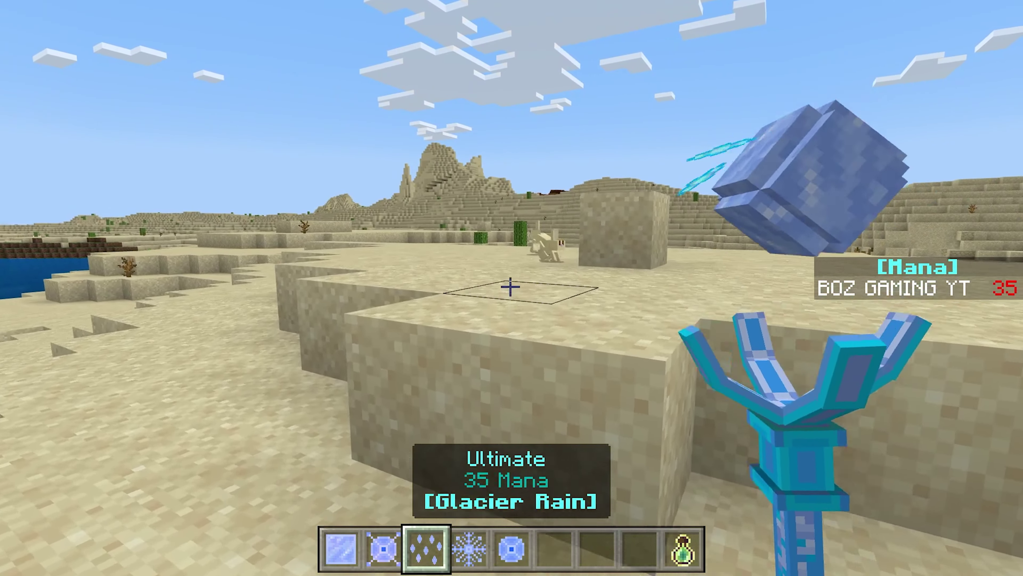
pyautogui.rightClick(511, 287)
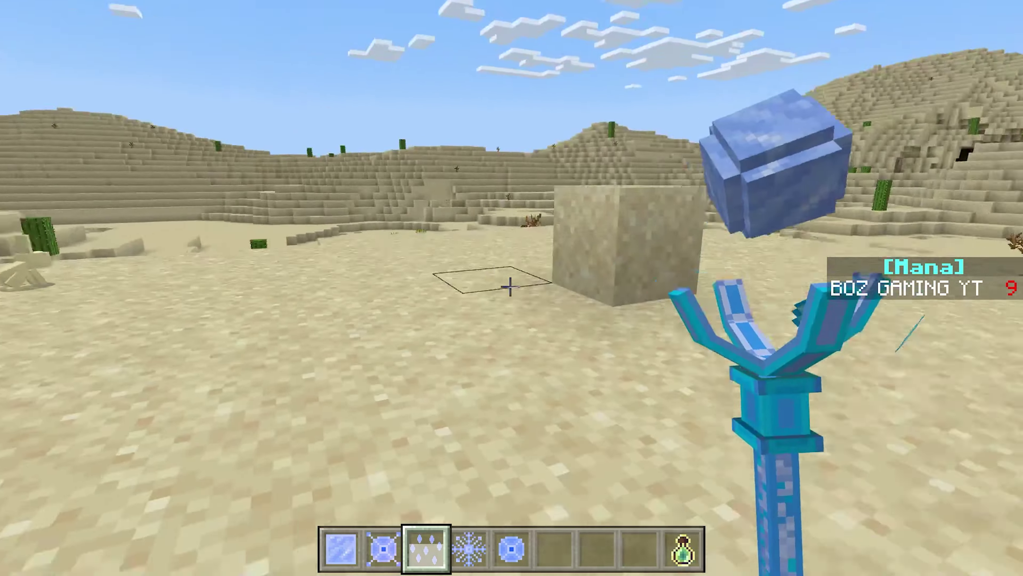
pyautogui.scroll(-1, 511, 287)
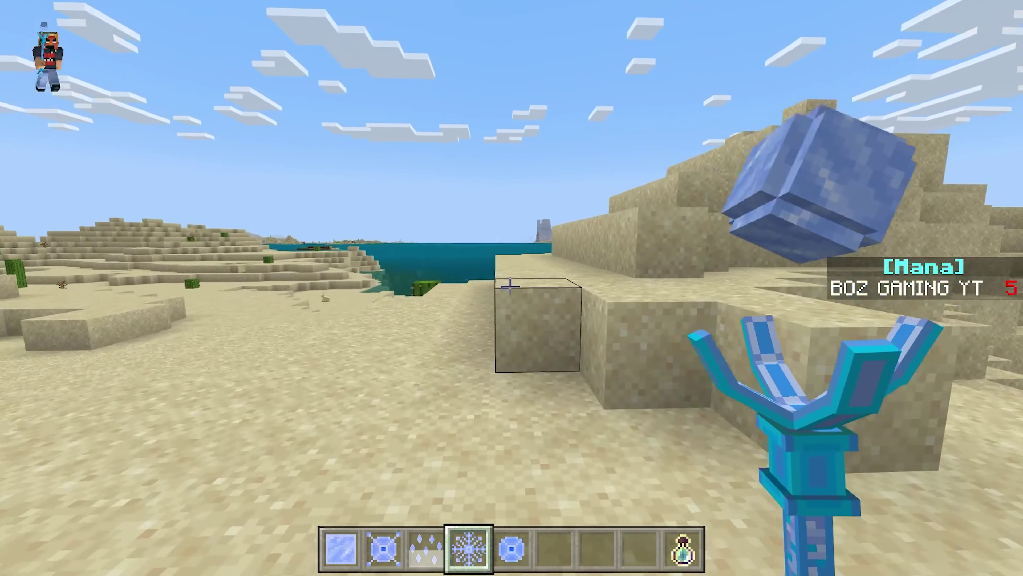
pyautogui.rightClick(510, 287)
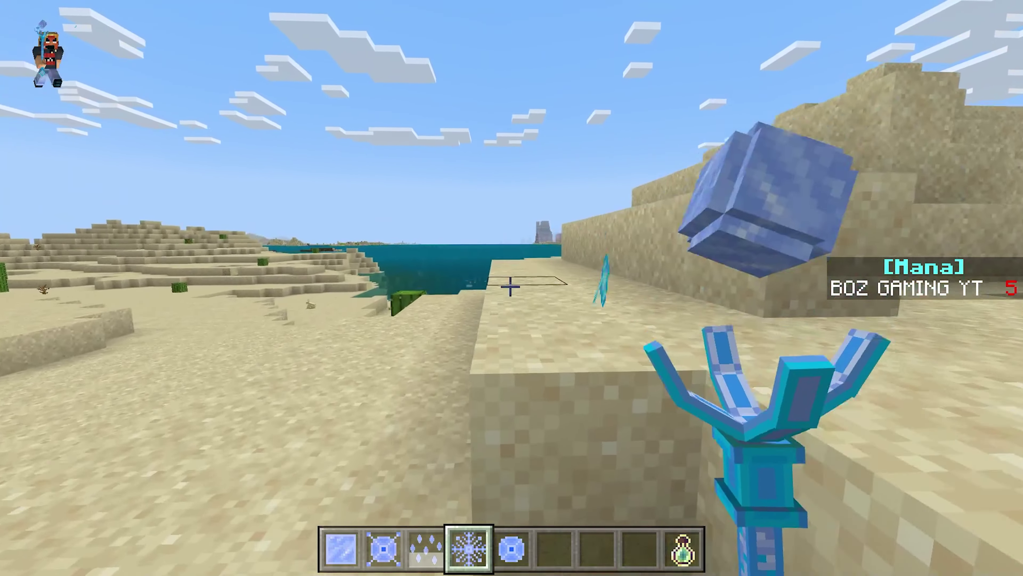